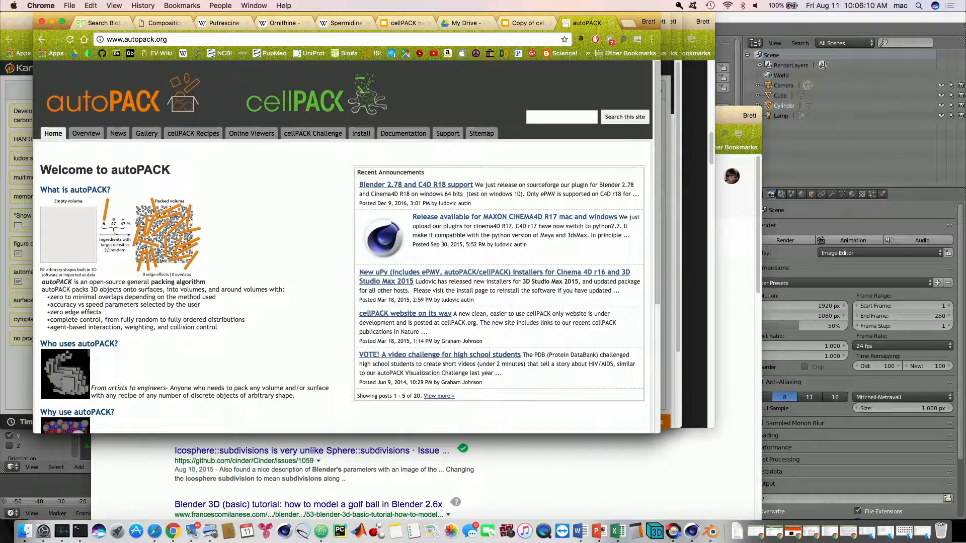
Open the blender-tuto-light tutorial from the autoPACK site's documentation tutorials.
mouse_move(411, 135)
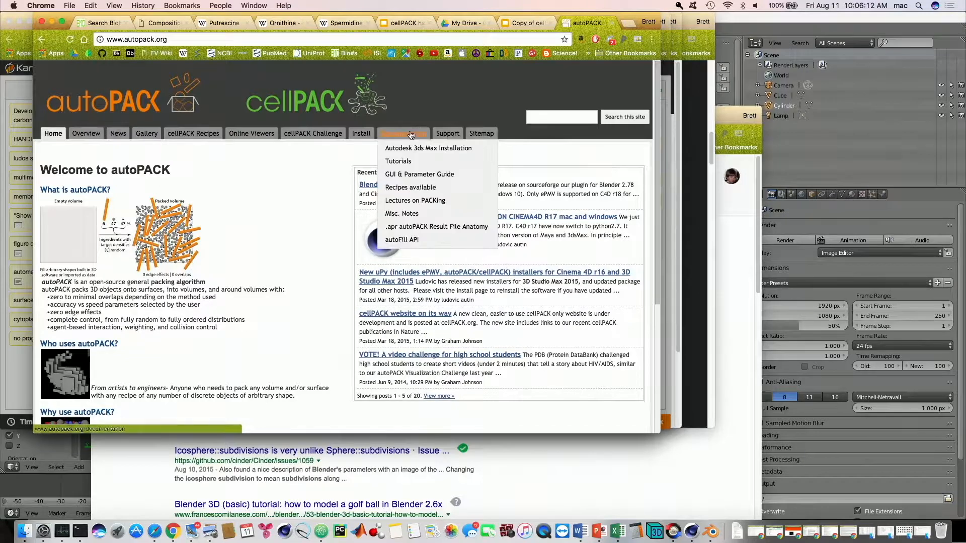
left_click(411, 162)
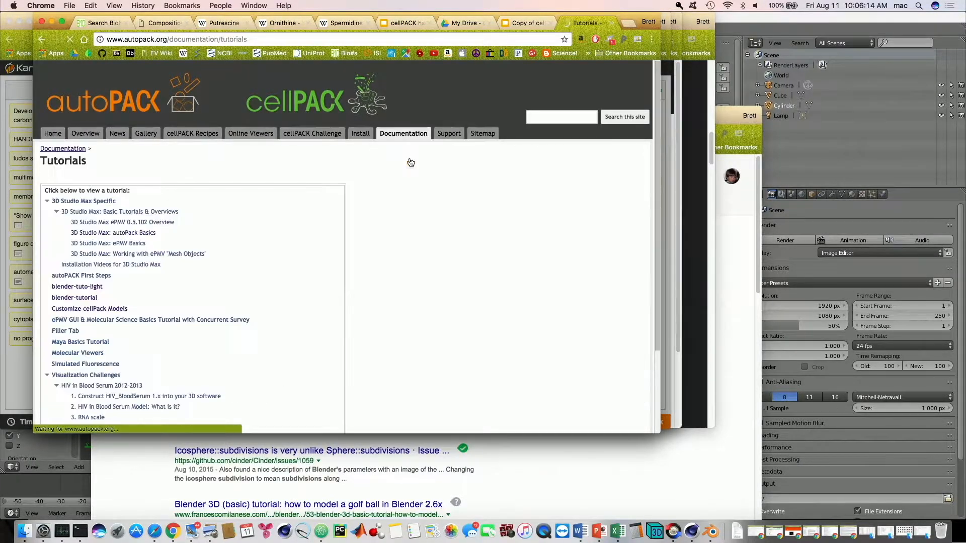
left_click(95, 291)
scroll(129, 278, "down", 1)
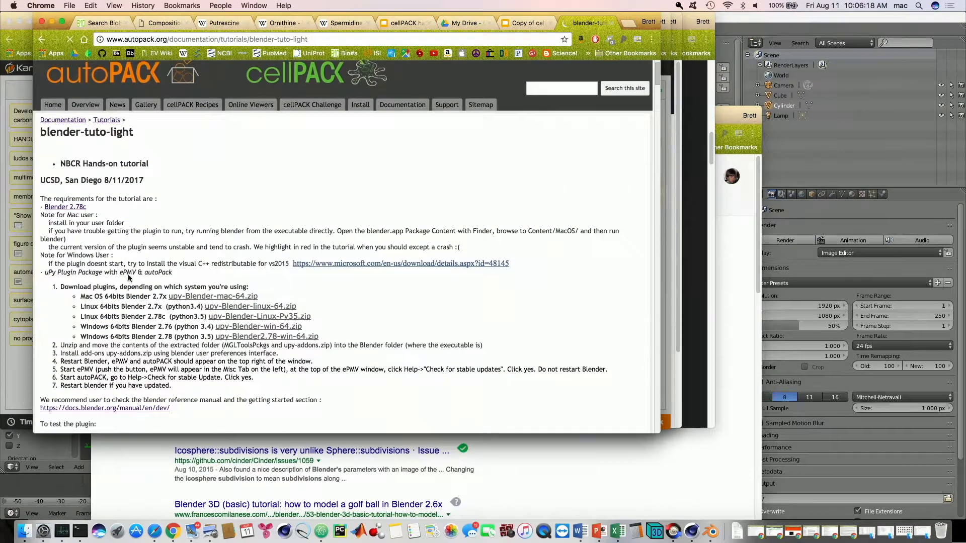
Skim the tutorial's installation notes, contents list and recipe steps, and go to the "Build a simple recipe" section.
scroll(129, 279, "down", 10)
scroll(129, 278, "up", 8)
scroll(130, 278, "down", 13)
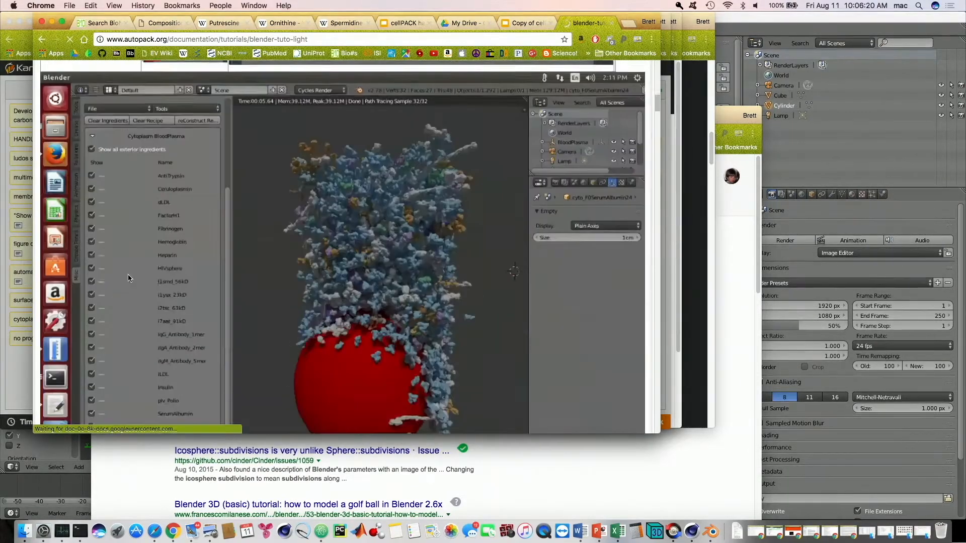
scroll(129, 279, "down", 10)
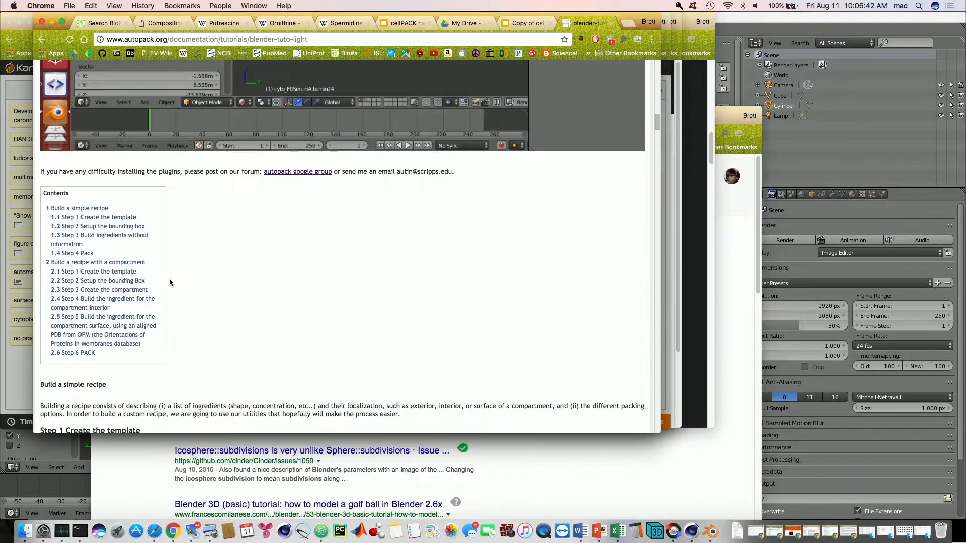
scroll(169, 276, "down", 15)
scroll(197, 269, "down", 10)
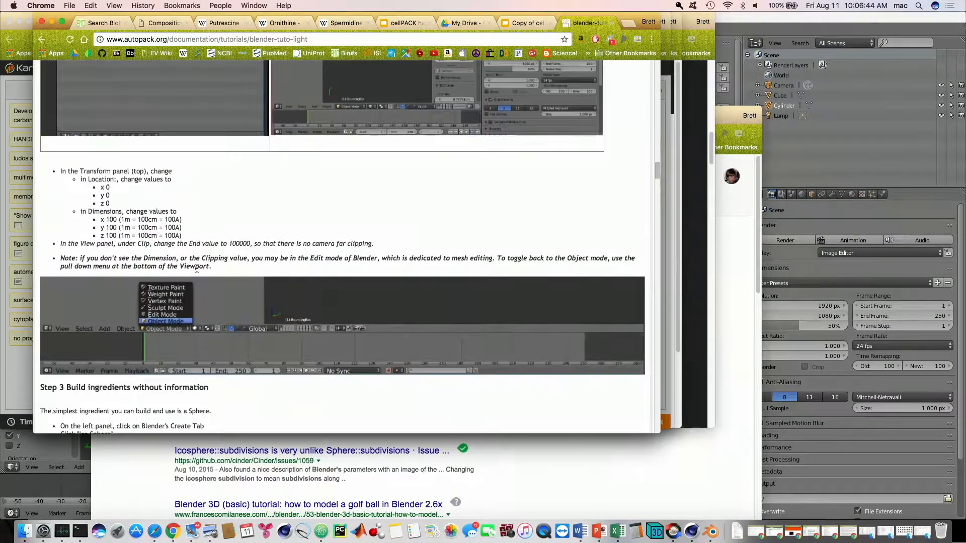
scroll(200, 267, "up", 10)
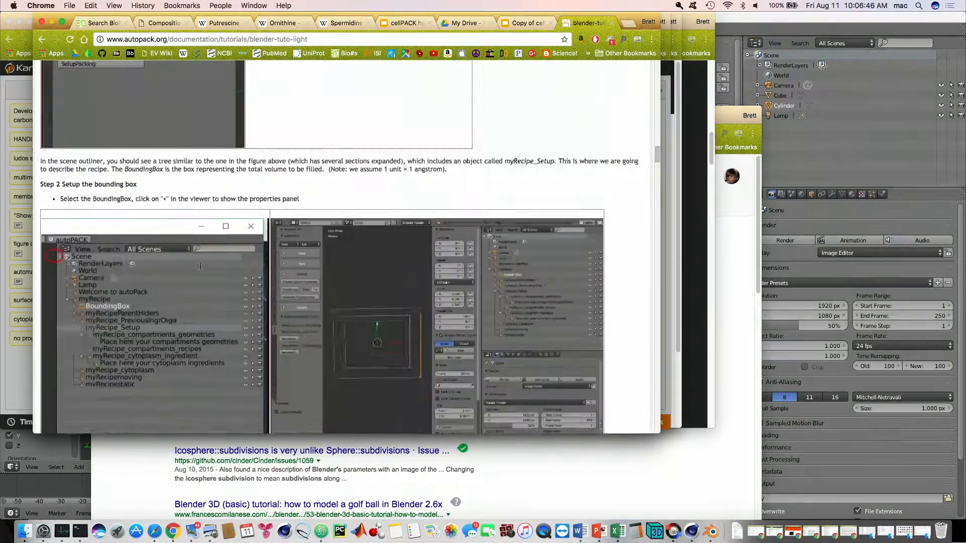
scroll(200, 266, "up", 6)
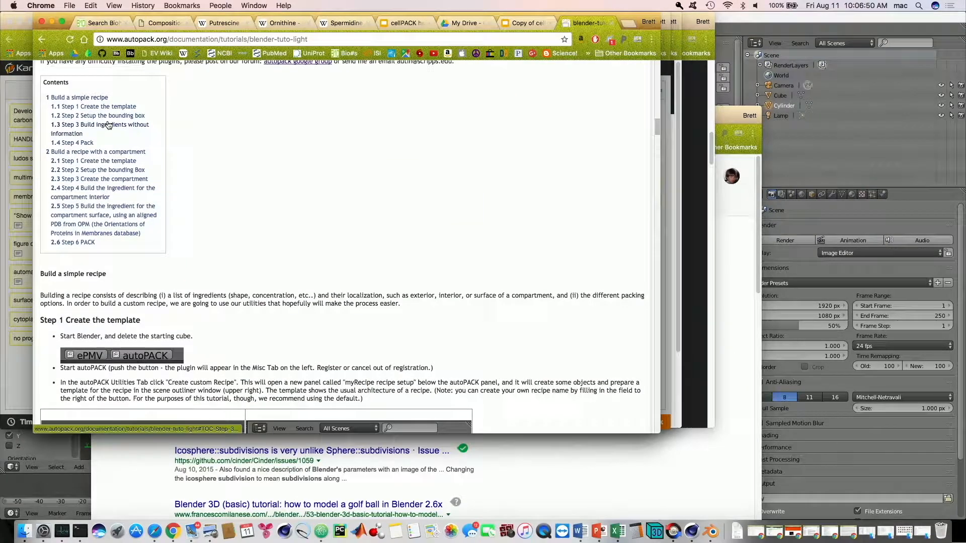
left_click(80, 98)
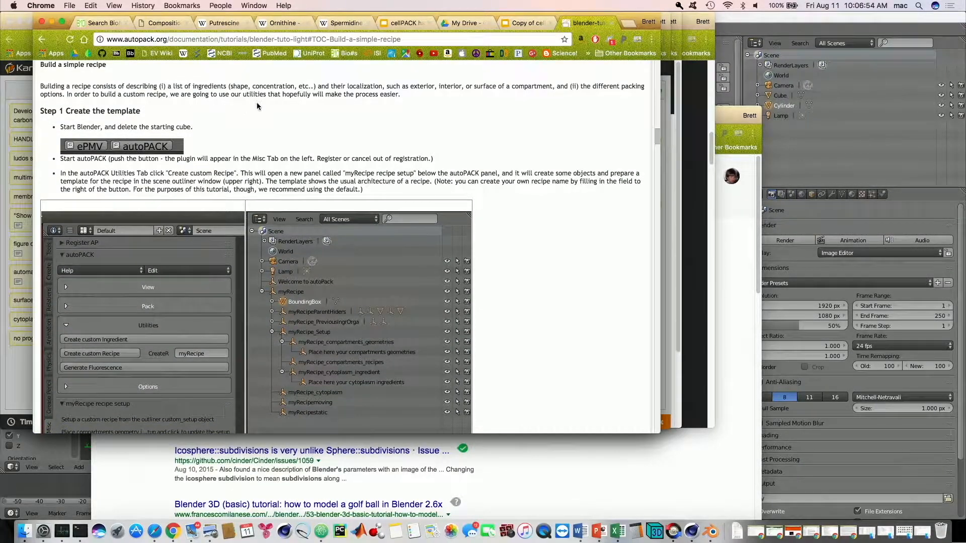
Switch to Blender and delete the cylinder and the cube from the scene.
left_click(790, 136)
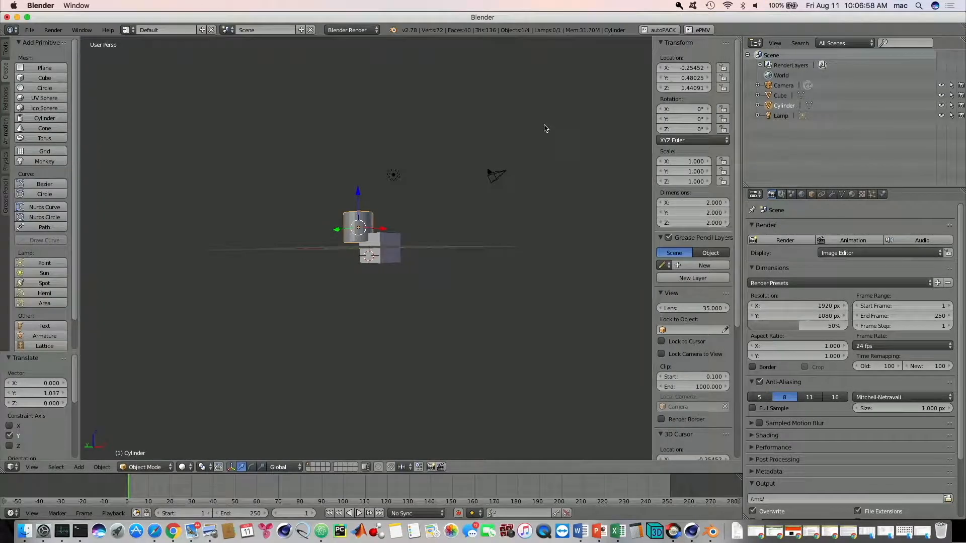
key("x")
left_click(536, 133)
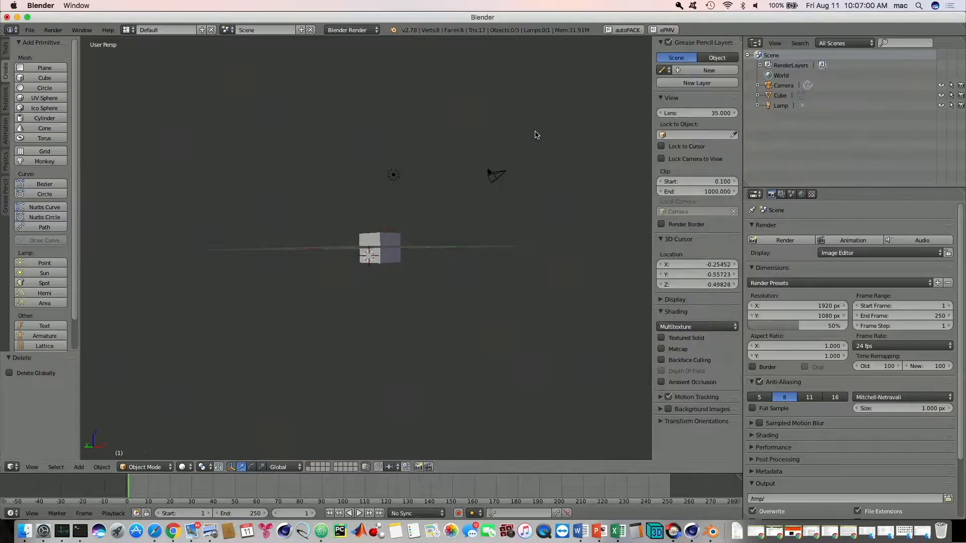
right_click(398, 237)
key("x")
left_click(386, 243)
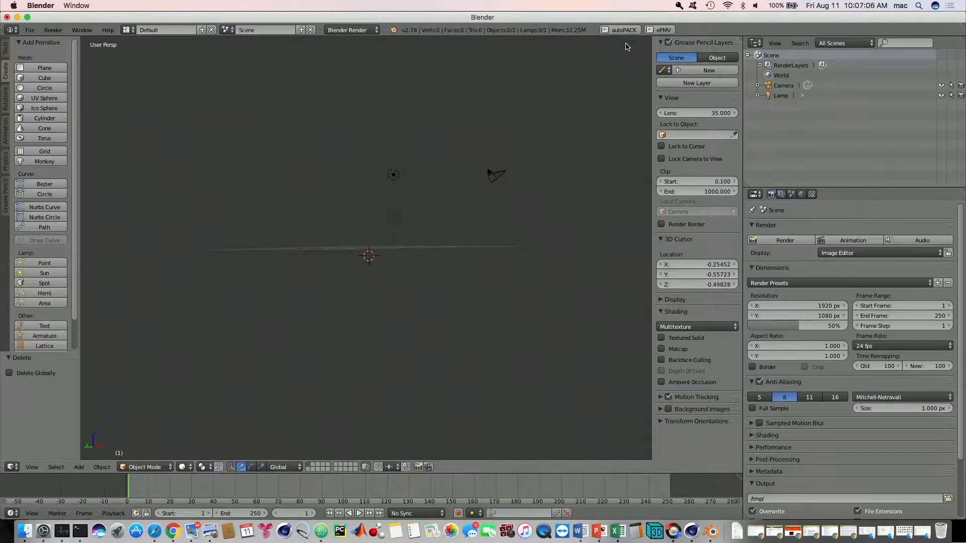
Switch back to Chrome and reopen the blender-tuto-light page from the documentation's Tutorials list.
key("super+Tab")
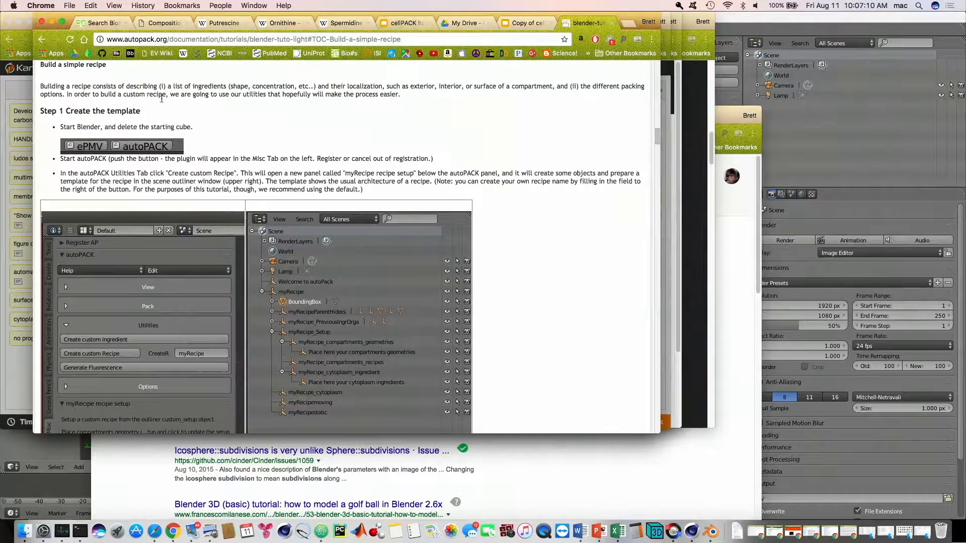
scroll(171, 104, "up", 20)
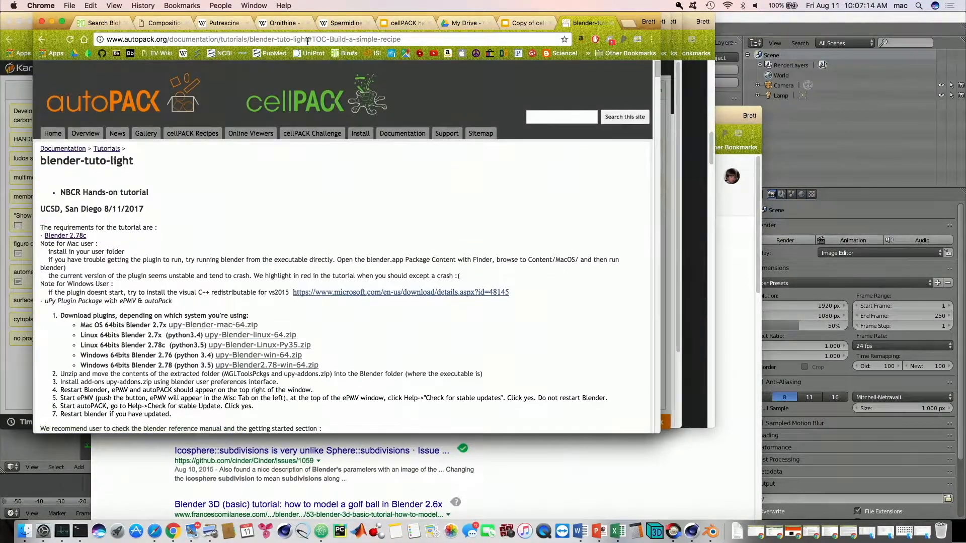
mouse_move(400, 134)
left_click(397, 162)
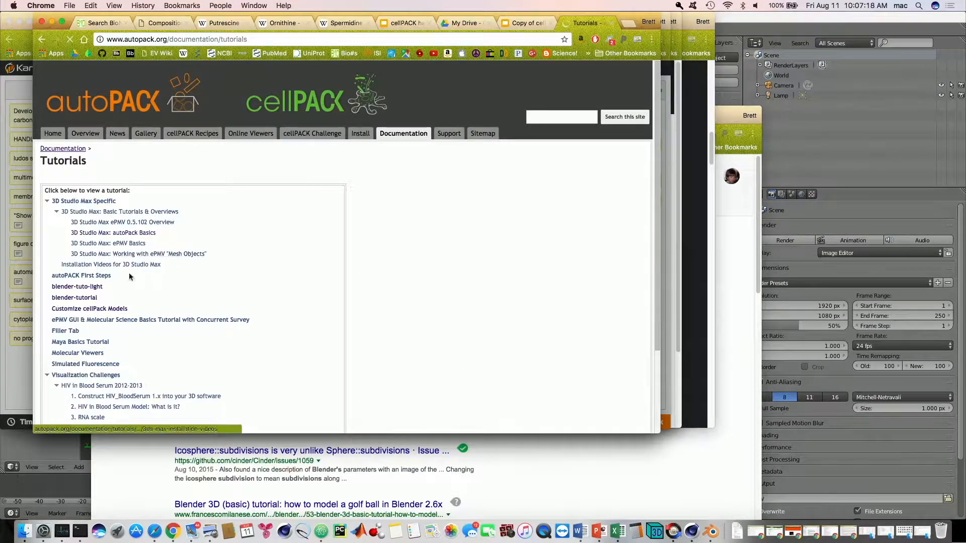
left_click(92, 289)
Look through the plugin test instructions and go to "Build a simple recipe" from the tutorial's contents list.
scroll(112, 286, "down", 3)
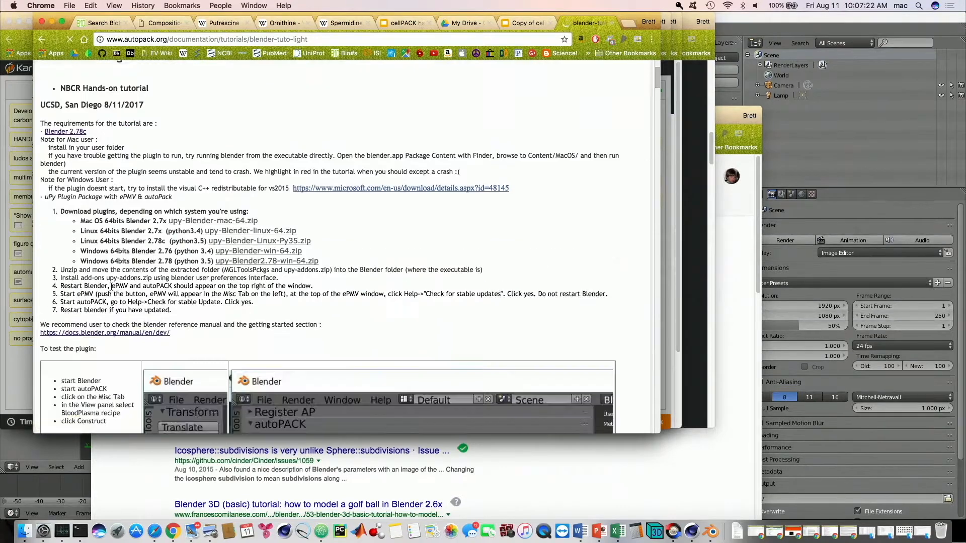
scroll(111, 286, "down", 5)
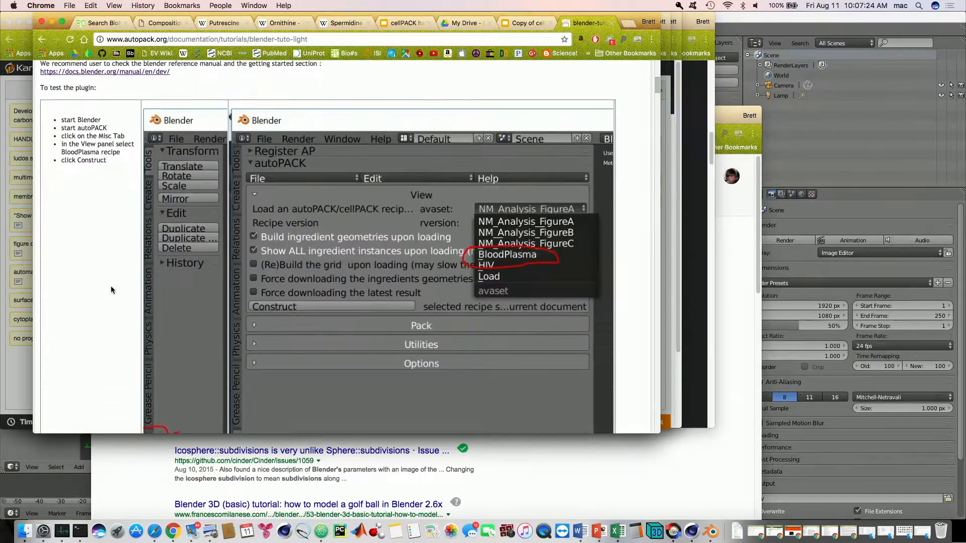
scroll(111, 289, "down", 10)
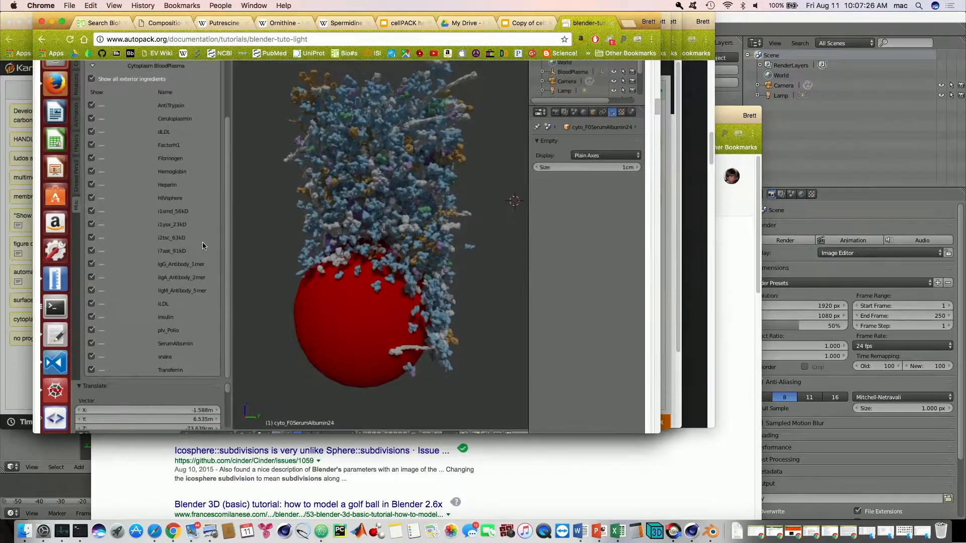
scroll(204, 243, "down", 7)
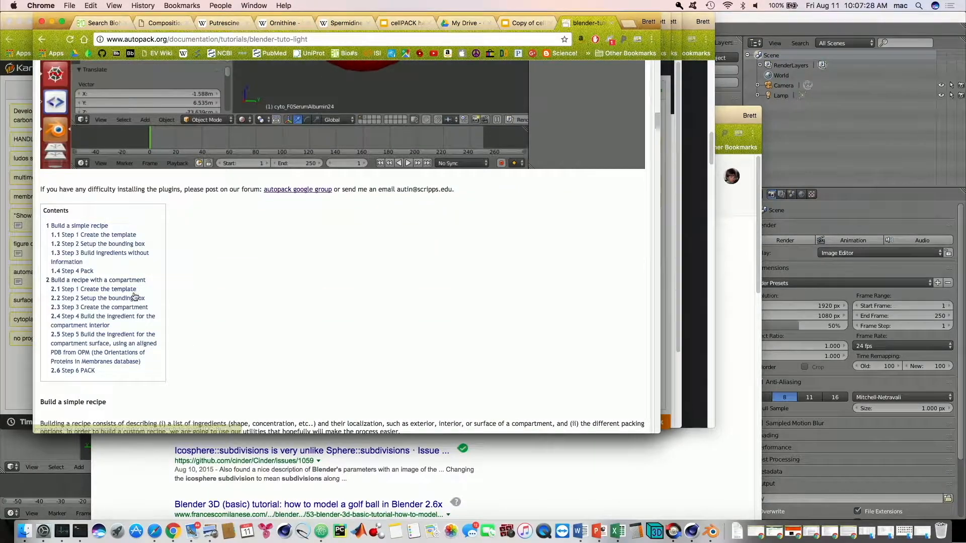
left_click(77, 226)
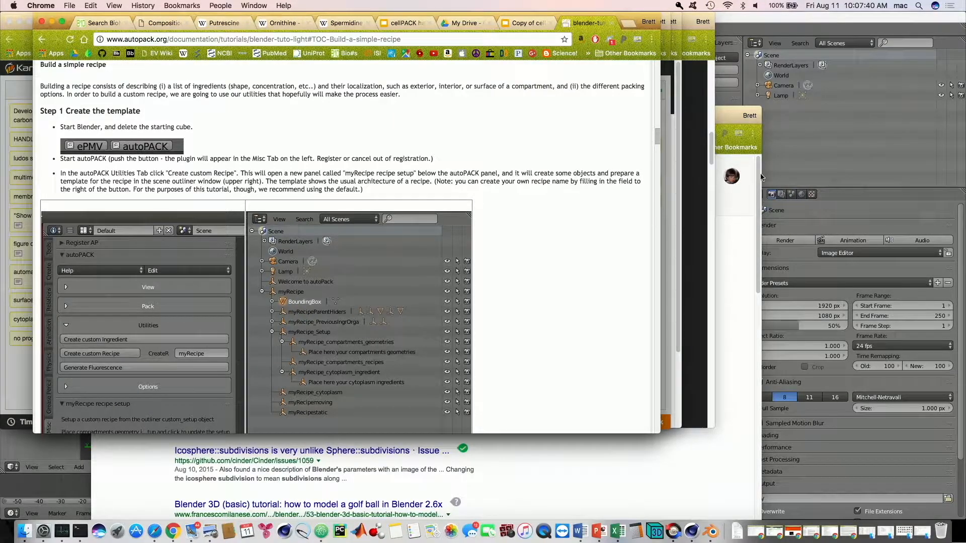
Switch to Blender, start a new file from the start-up file and delete its default cube.
left_click(794, 156)
left_click(30, 31)
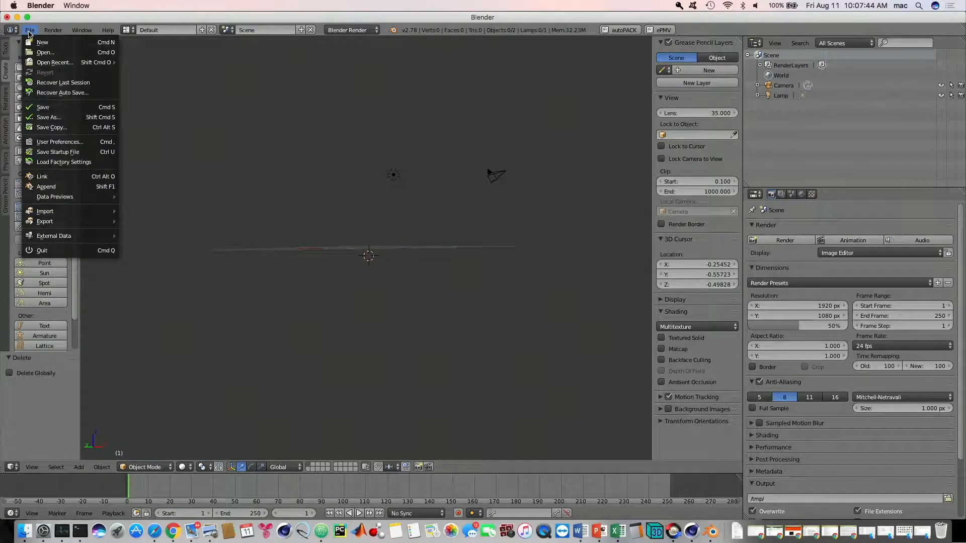
left_click(75, 43)
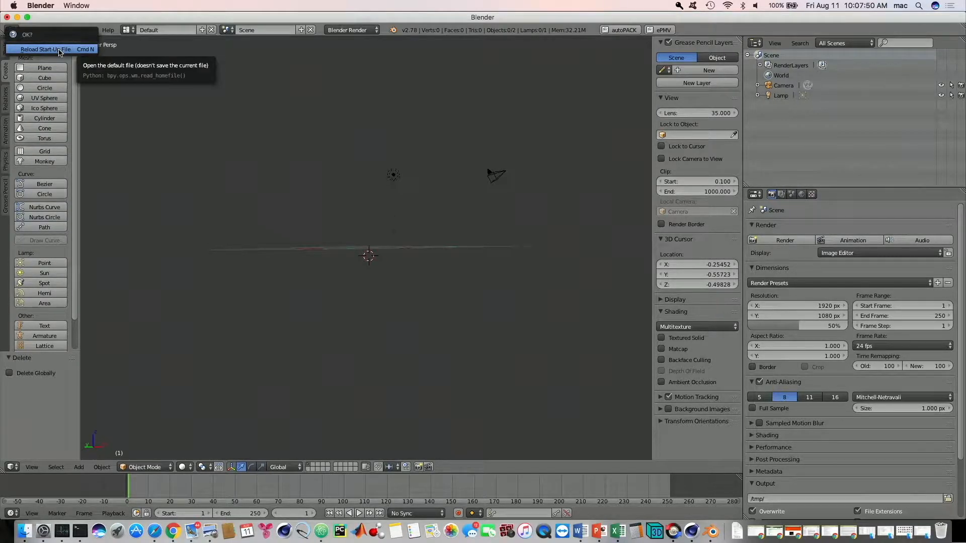
left_click(59, 50)
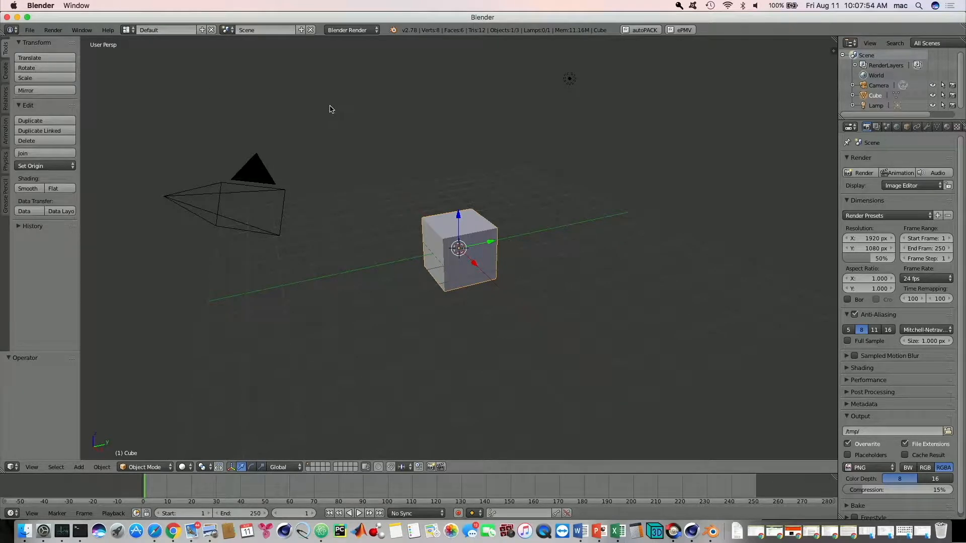
key("x")
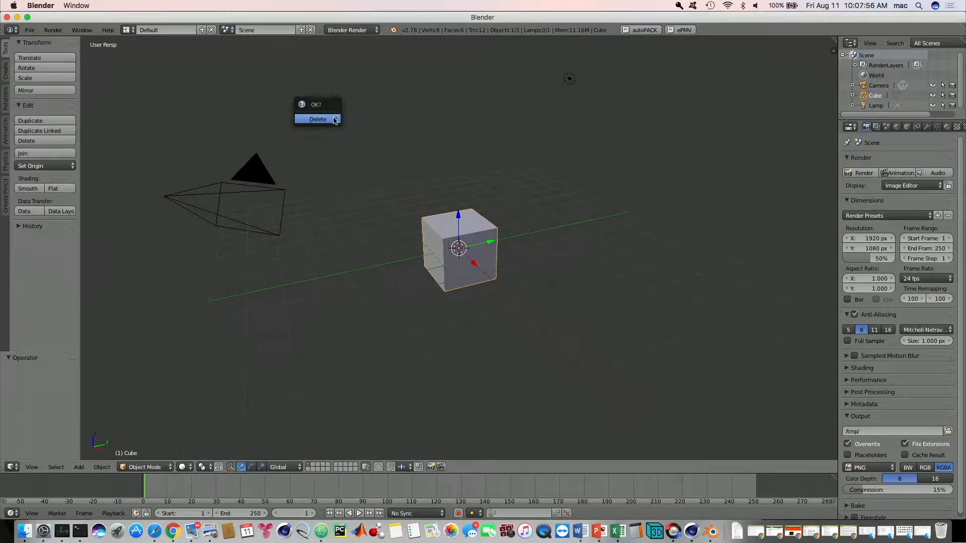
left_click(332, 120)
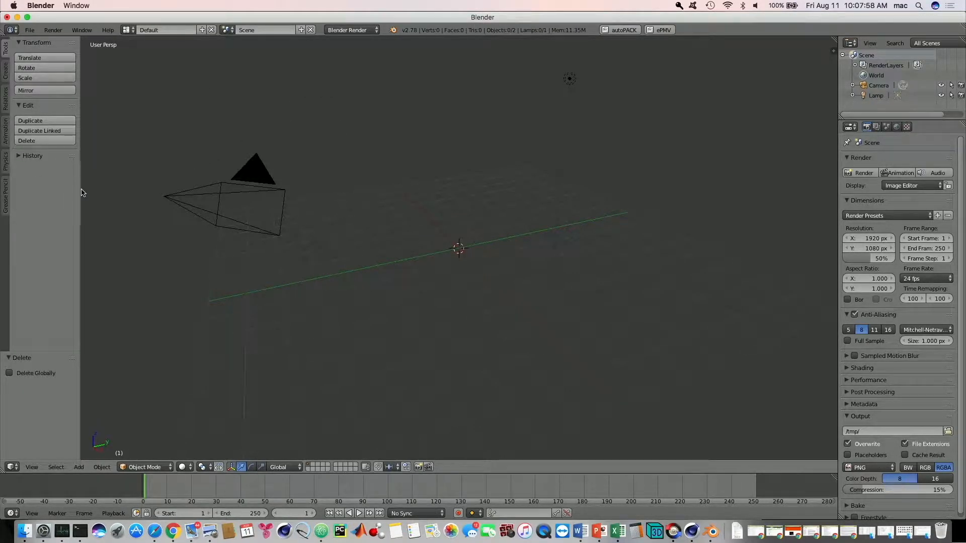
Switch to the tutorial in Chrome and highlight the Step 1 instruction "delete the starting cube.".
key("super+Tab")
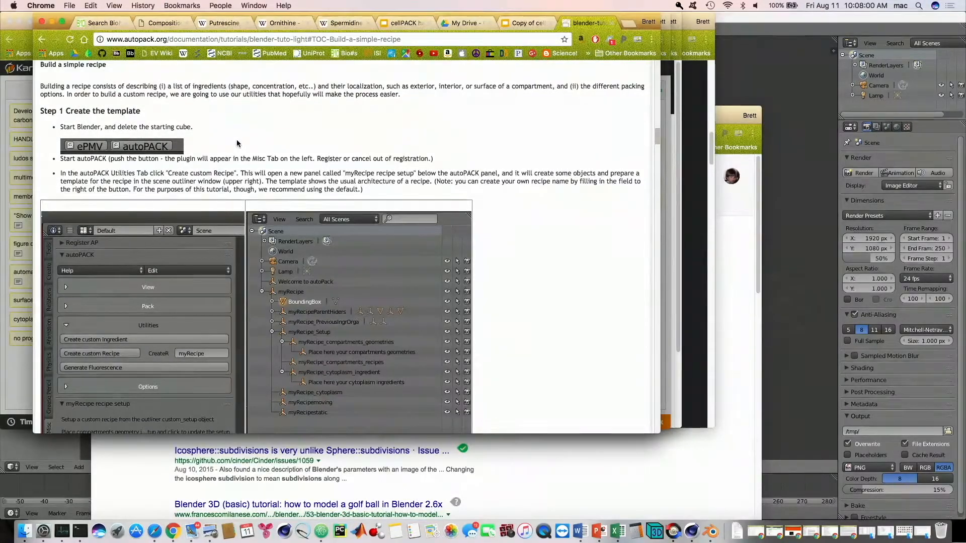
left_click_drag(83, 126, 167, 127)
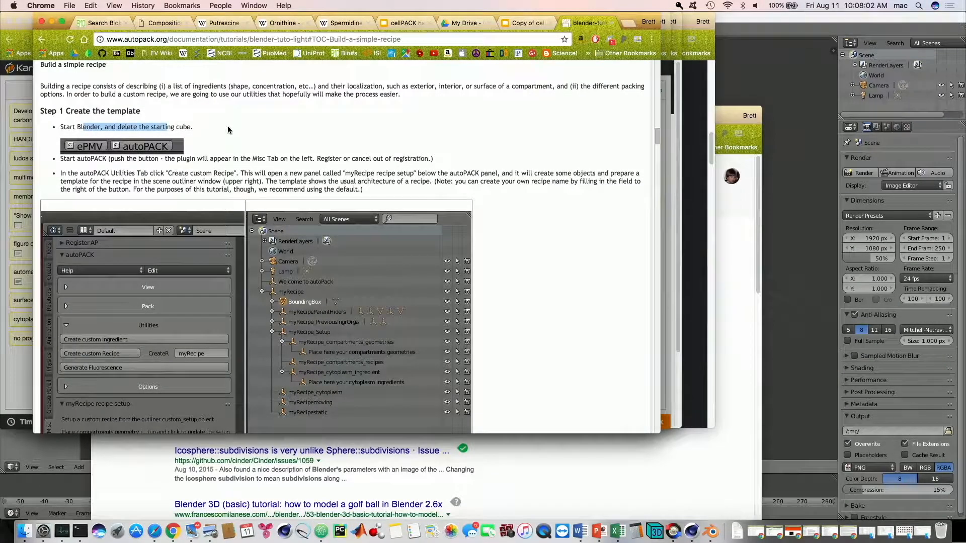
left_click(168, 126)
left_click_drag(119, 126, 207, 125)
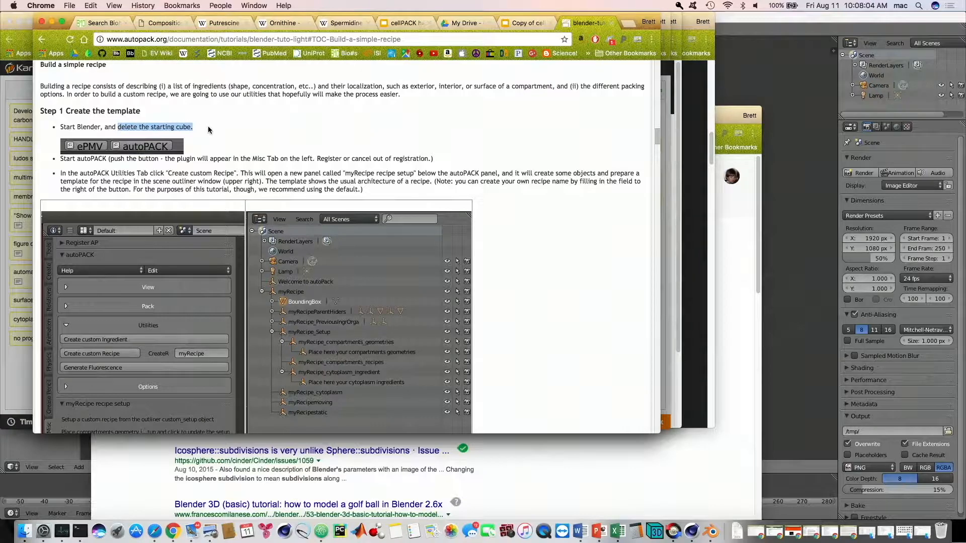
Switch to Blender and reload the start-up file to get a fresh default scene.
key("super+Tab")
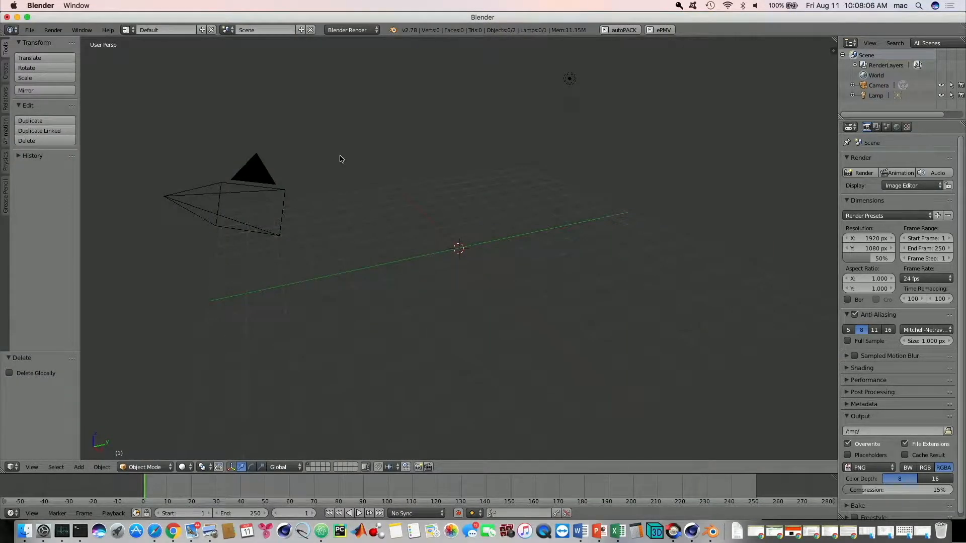
left_click(30, 29)
left_click(40, 42)
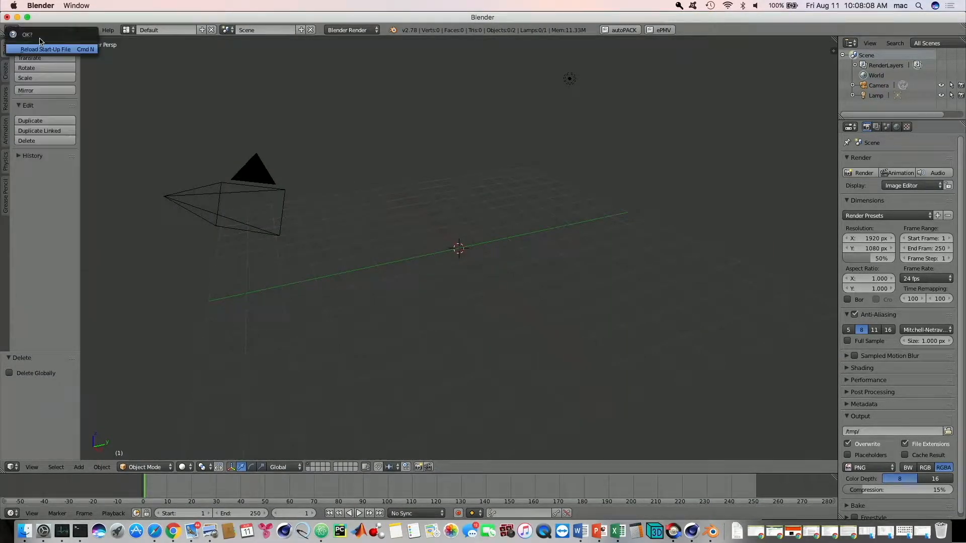
left_click(53, 57)
left_click(383, 176)
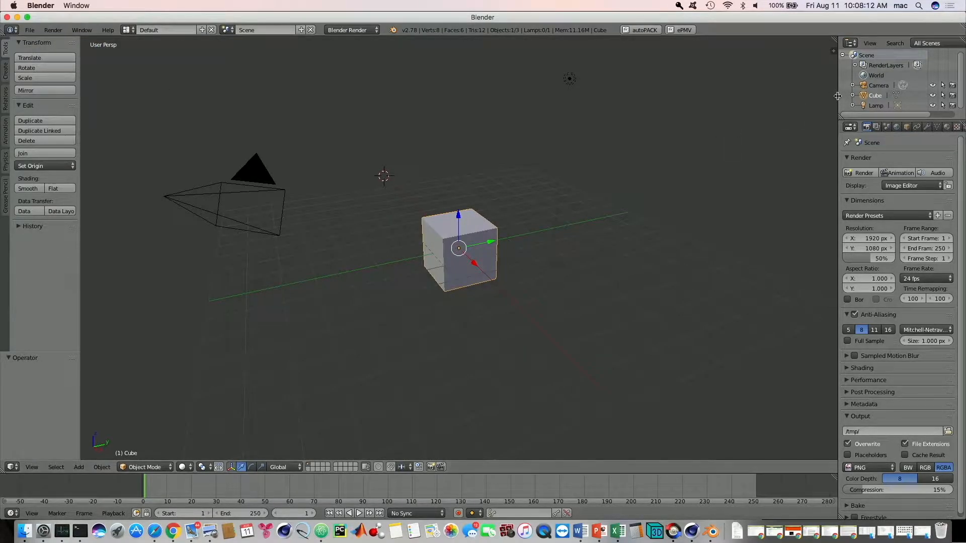
Widen the Outliner area, select the camera, cube and lamp there in turn, and finish by selecting the cube in the 3D view.
left_click_drag(835, 97, 702, 99)
left_click(737, 86)
left_click(736, 95)
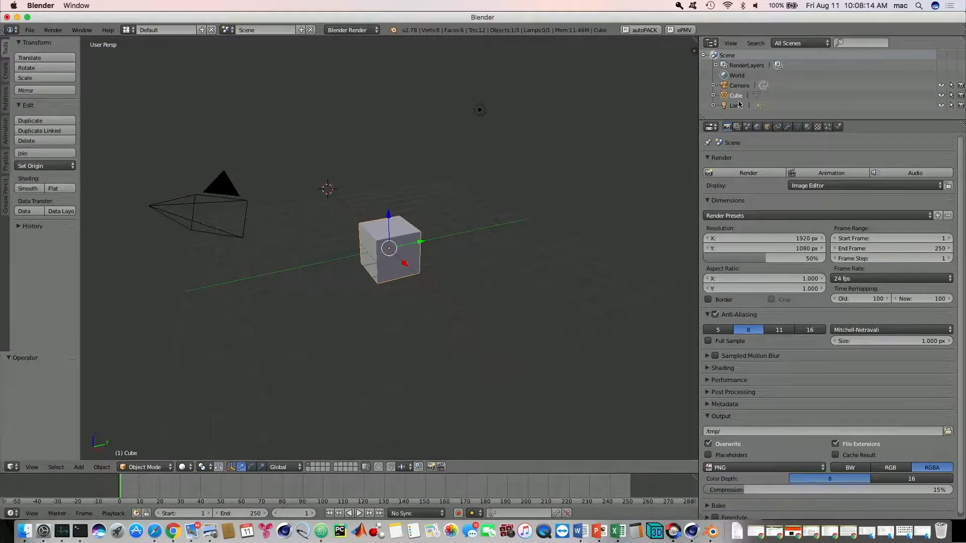
left_click(737, 105)
left_click(738, 87)
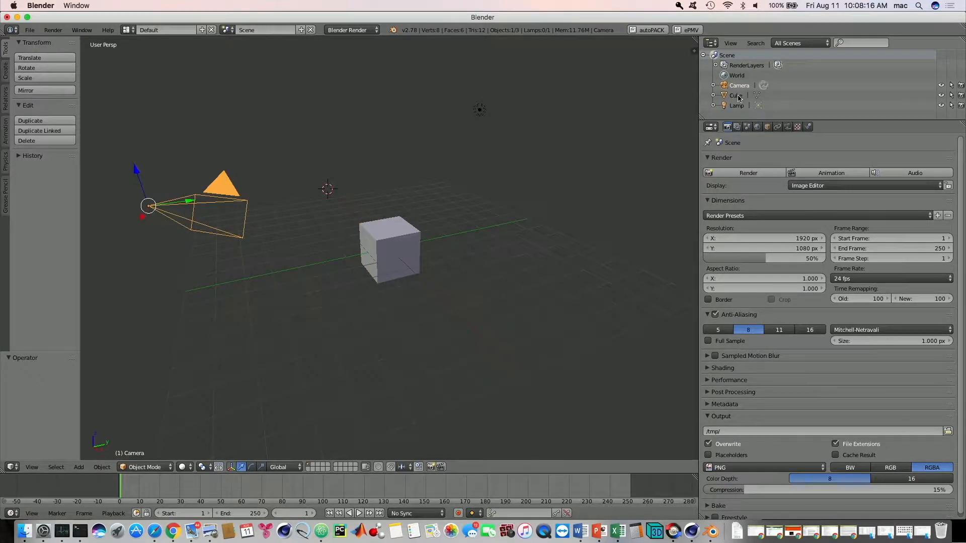
left_click(737, 97)
left_click(737, 105)
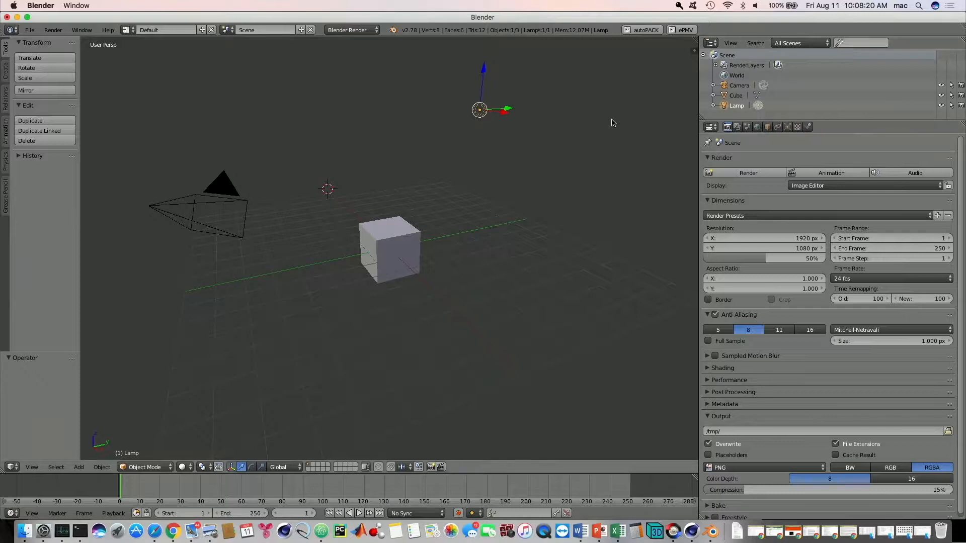
right_click(405, 244)
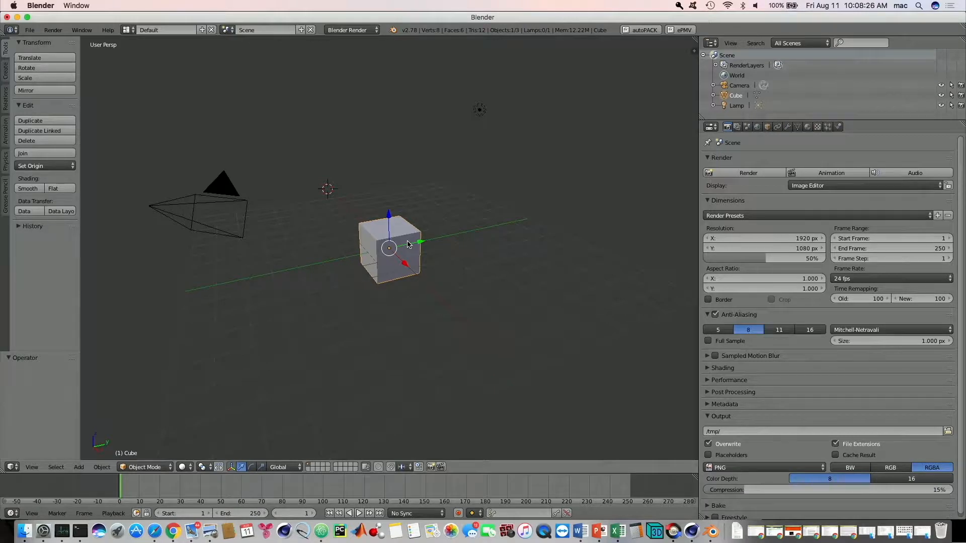
Delete the default cube from the scene.
left_click(459, 213)
left_click(102, 468)
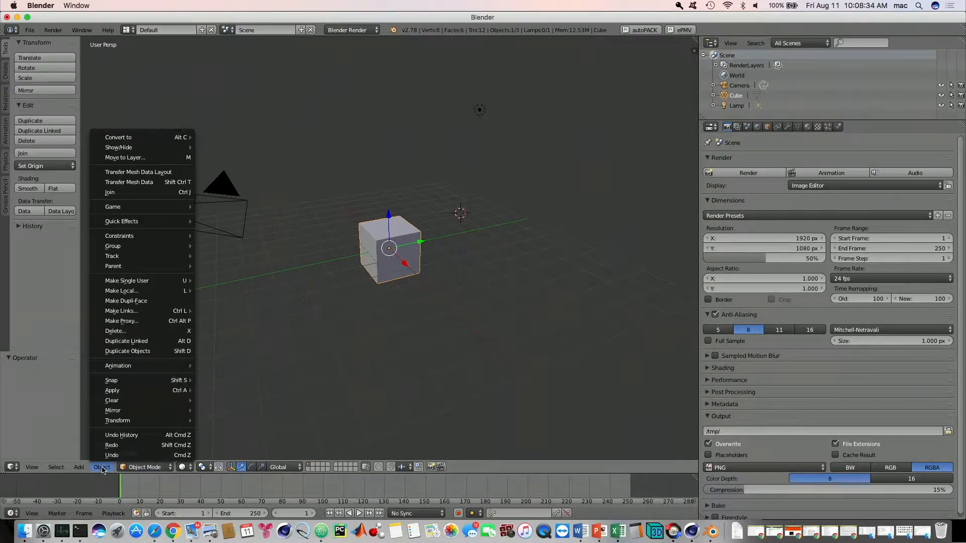
left_click(120, 331)
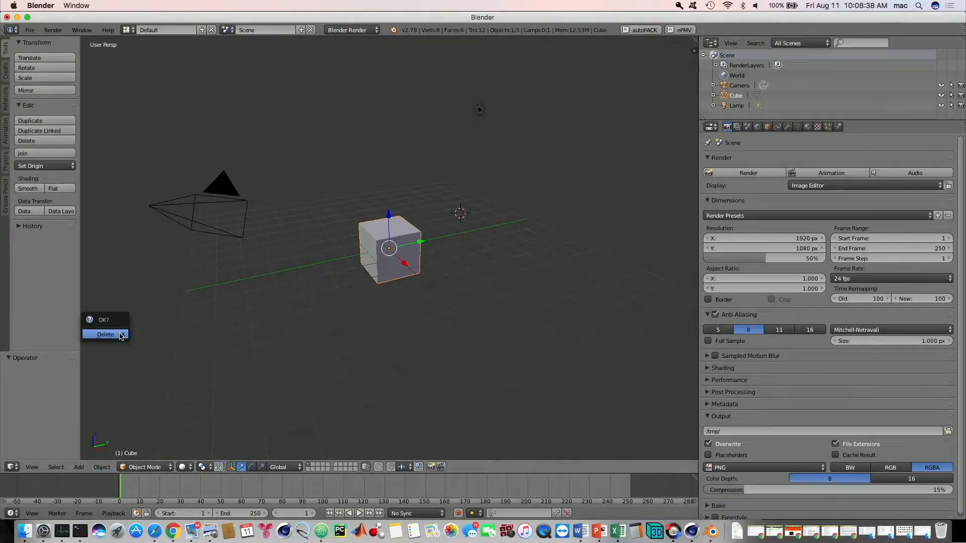
left_click(123, 334)
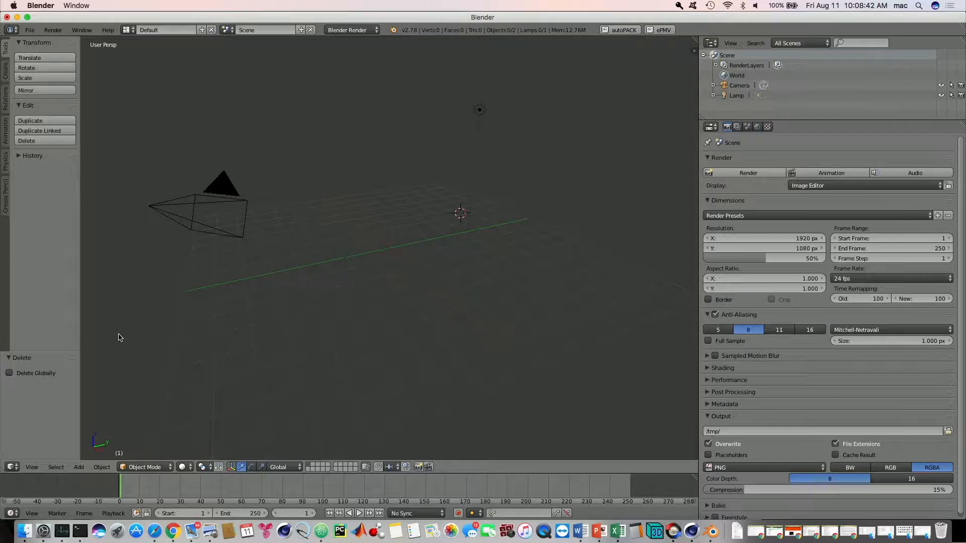
scroll(321, 309, "down", 3)
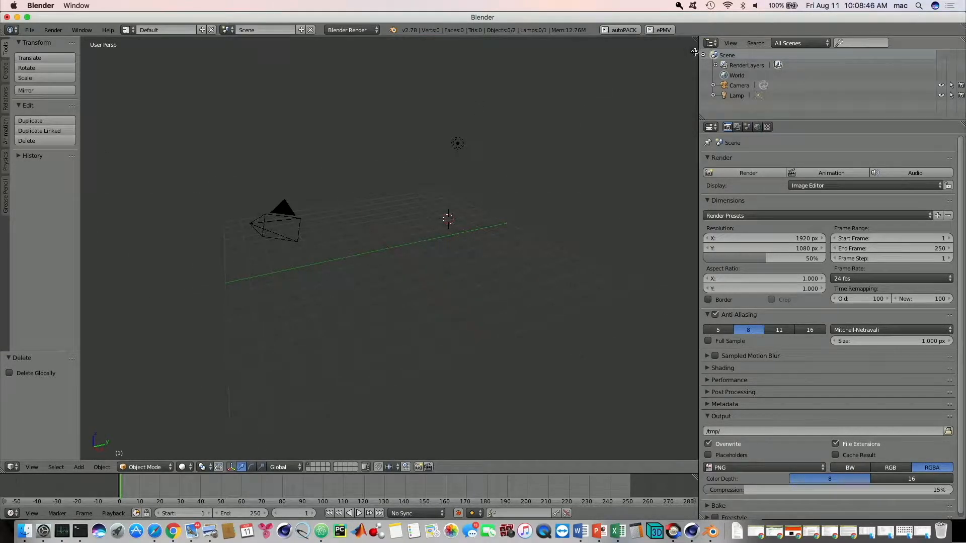
Show the 3D view's properties region and place the 3D cursor at various spots around the grid.
left_click(694, 53)
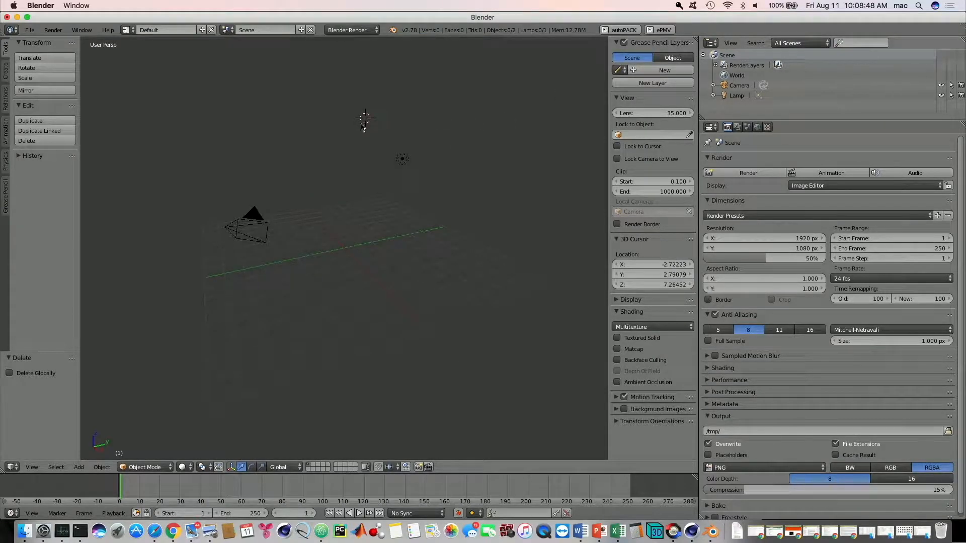
left_click(312, 179)
left_click(266, 223)
left_click(368, 242)
left_click(229, 215)
left_click(266, 193)
left_click(352, 254)
left_click(240, 298)
left_click(234, 222)
left_click(443, 205)
left_click(444, 261)
left_click(335, 255)
Leave the 3D cursor's X location unedited and hide the 3D view's properties region.
left_click(659, 266)
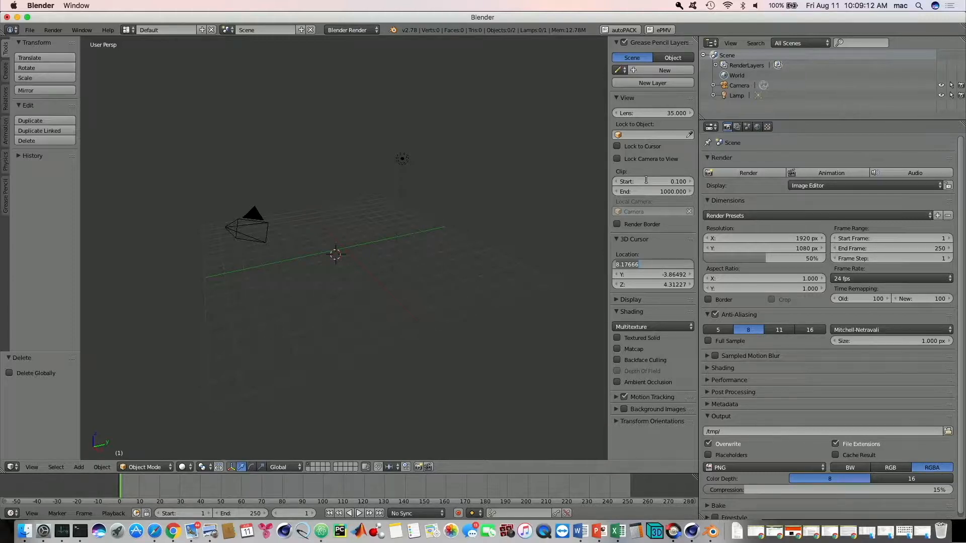
key("Return")
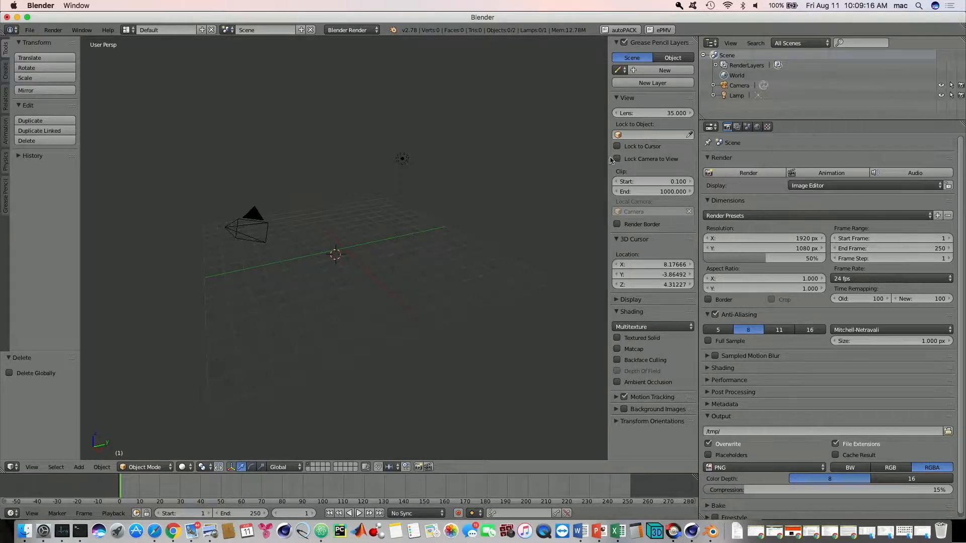
left_click_drag(607, 157, 697, 157)
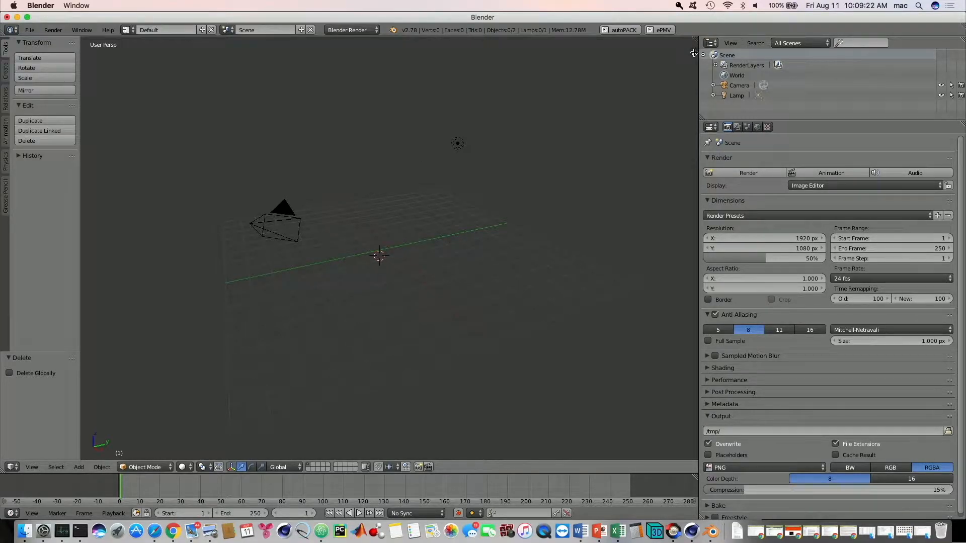
Show the 3D view's properties region and set the 3D cursor location to X 0, Y 0 and Z 0.
left_click(694, 52)
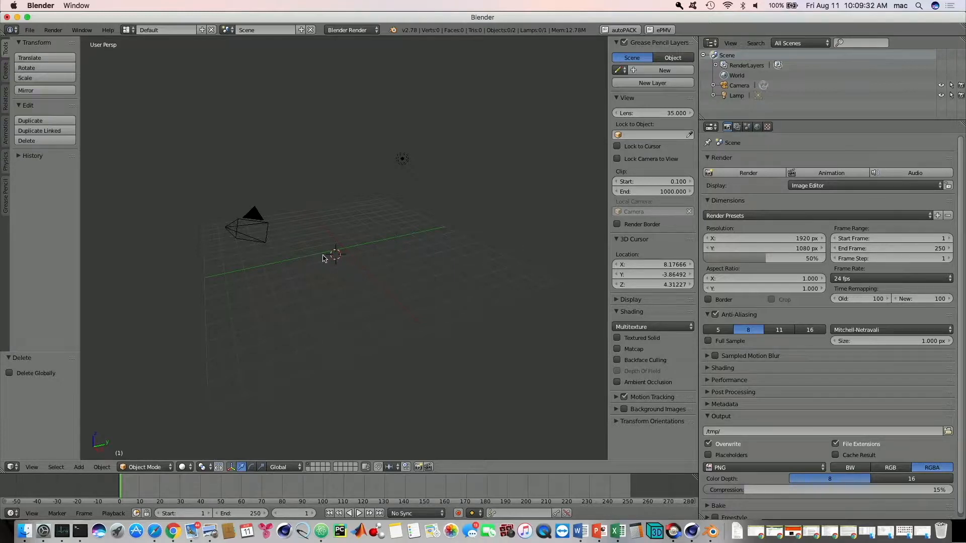
left_click(650, 262)
type("0")
key("Tab")
type("0")
key("Tab")
type("0")
key("Tab")
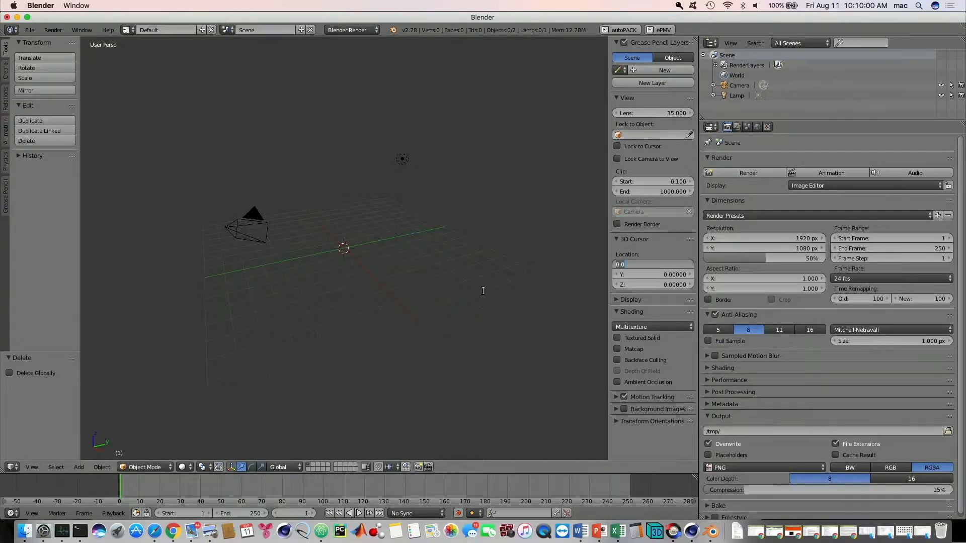
key("Return")
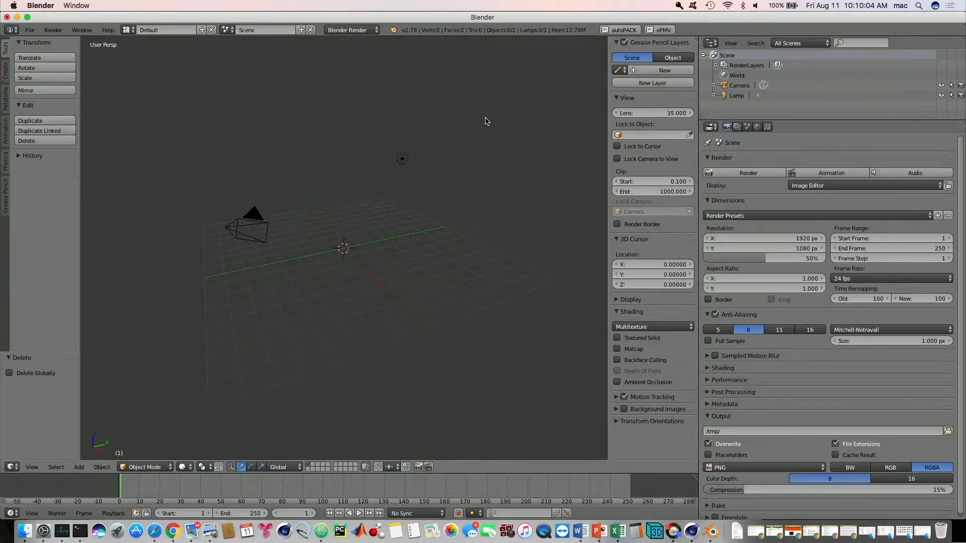
Check the tutorial's autoPACK instruction in Chrome, and return to Blender to start the autoPACK plug-in.
key("super+Tab")
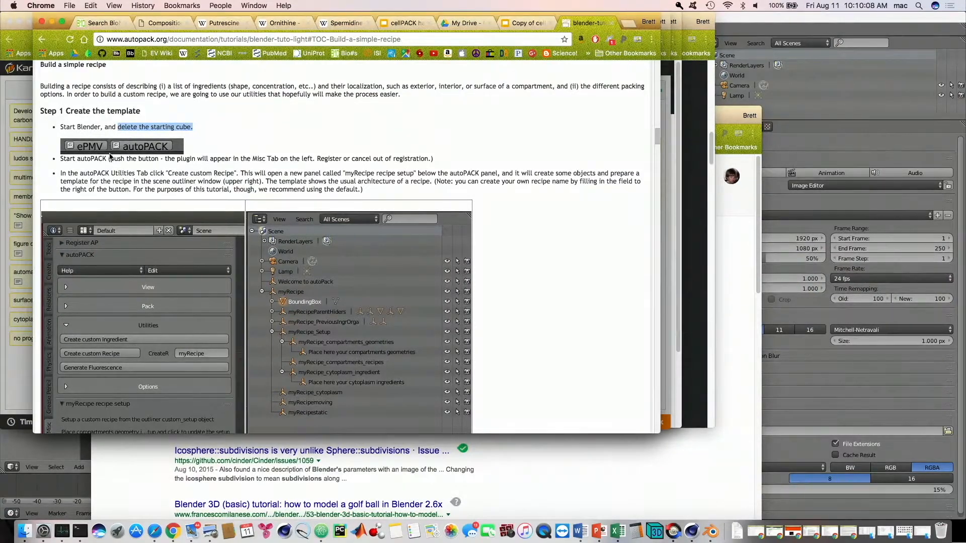
key("super+Tab")
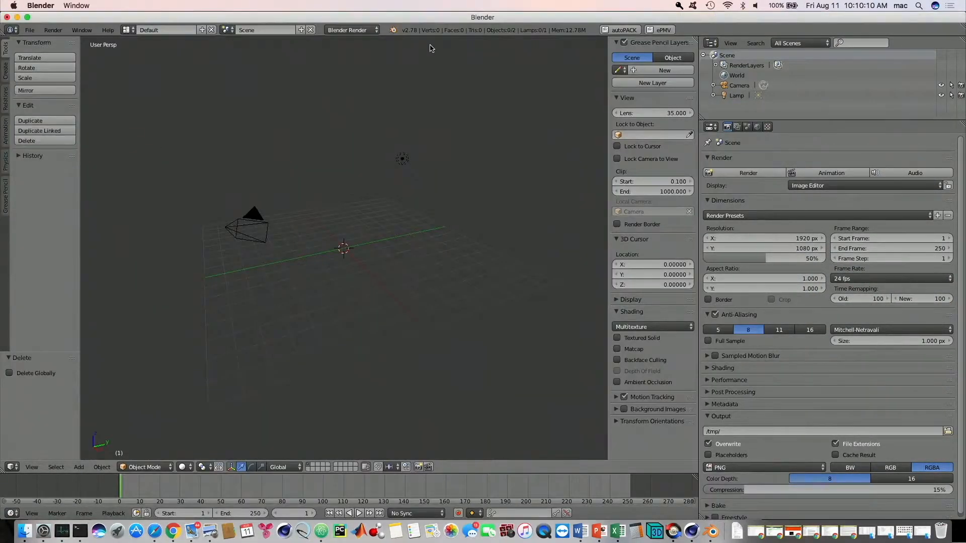
left_click(621, 32)
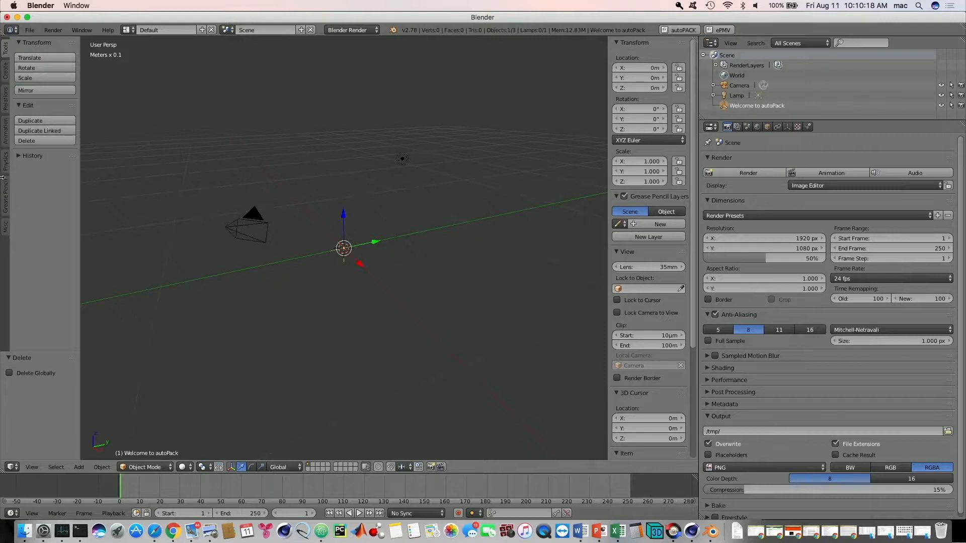
Bring up the autoPACK tools in a widened tool shelf and collapse the Register AP form.
left_click(4, 230)
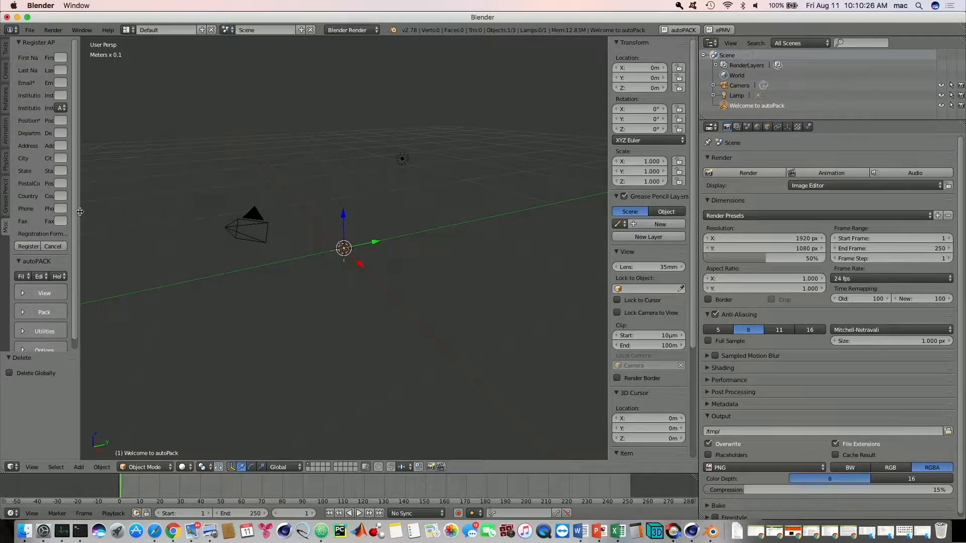
left_click_drag(79, 210, 226, 193)
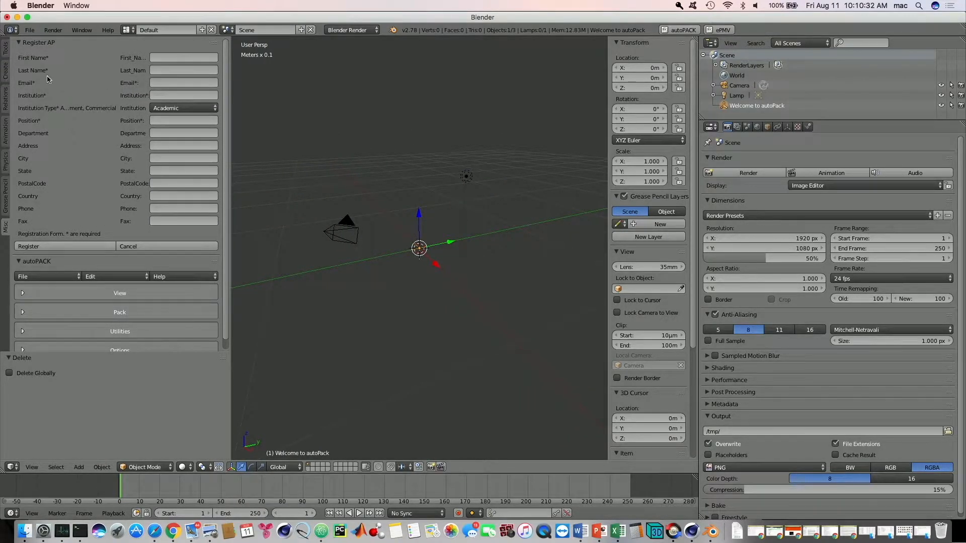
left_click(21, 44)
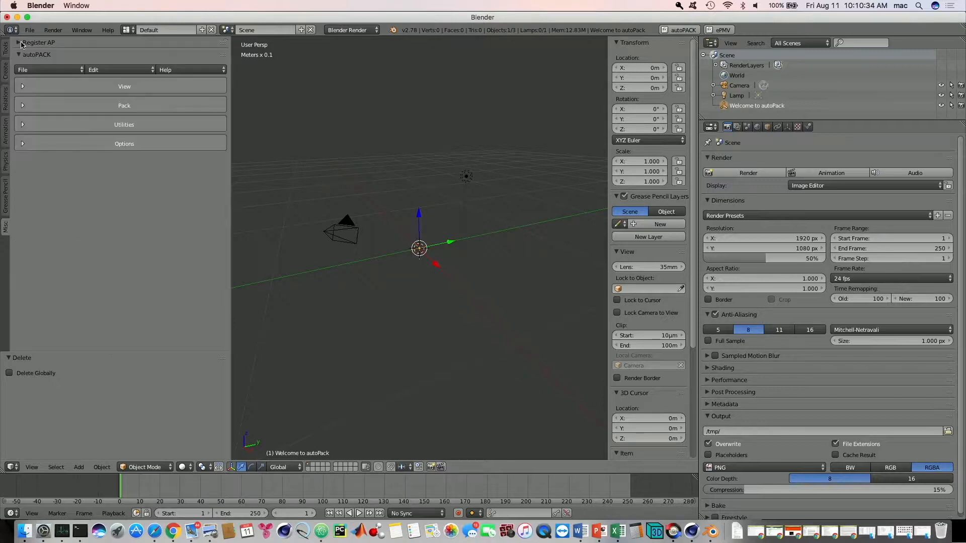
Examine the View and Pack sections of the autoPACK tools, leaving both collapsed.
left_click(37, 56)
left_click(38, 55)
left_click(72, 93)
left_click(75, 90)
left_click(80, 107)
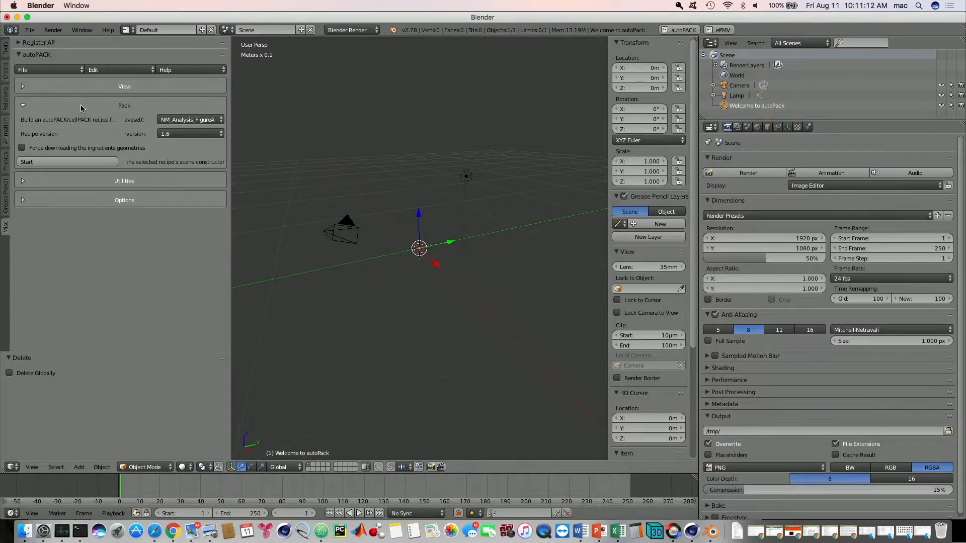
left_click(83, 107)
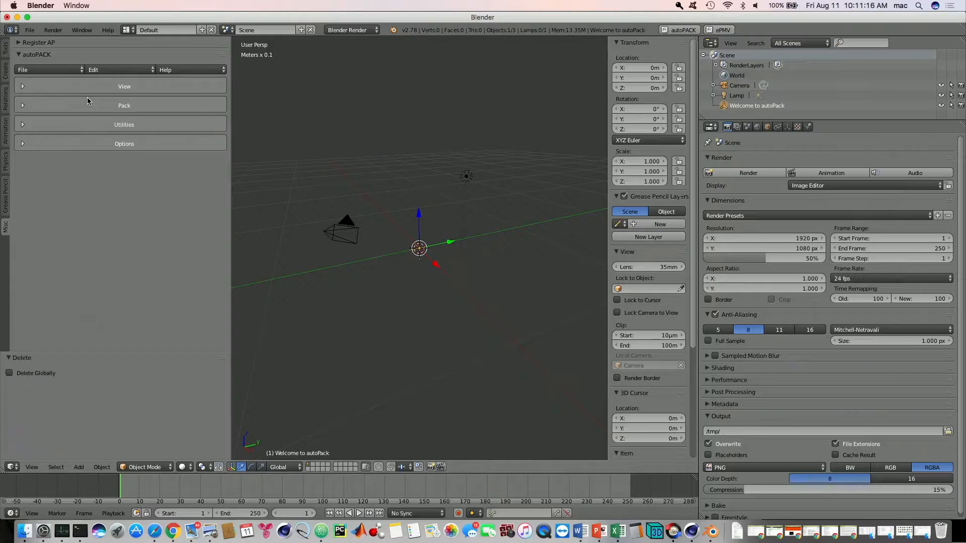
Create a custom recipe named myRecipe with the autoPACK utilities.
left_click(85, 125)
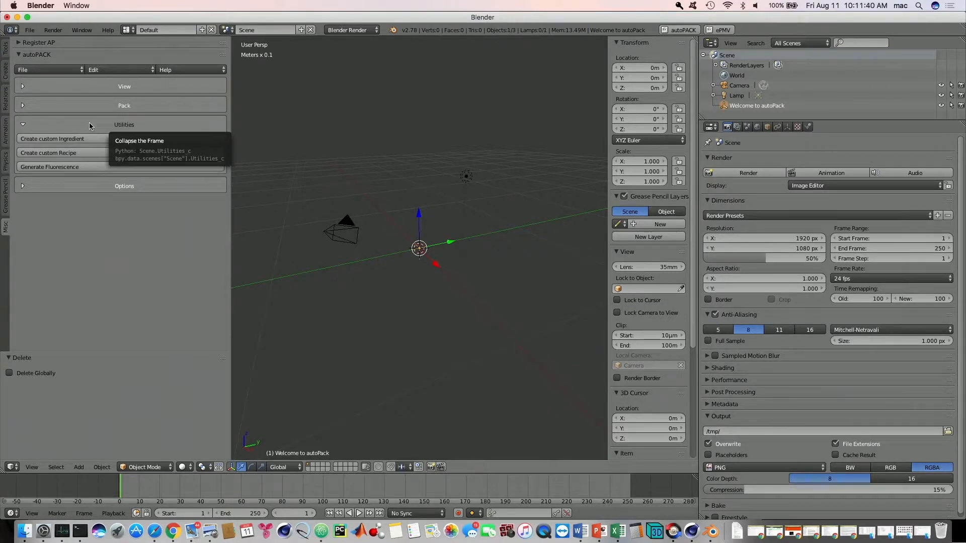
left_click(60, 153)
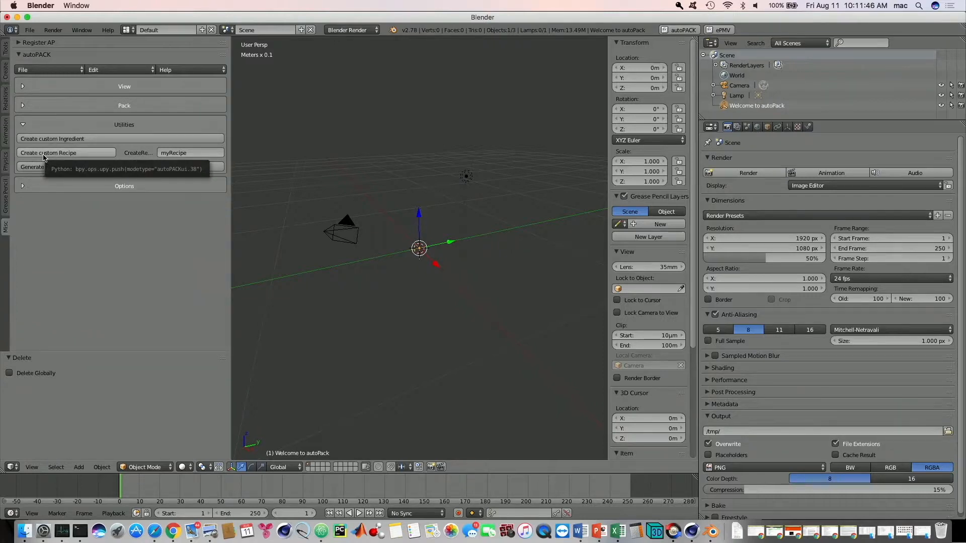
left_click(43, 153)
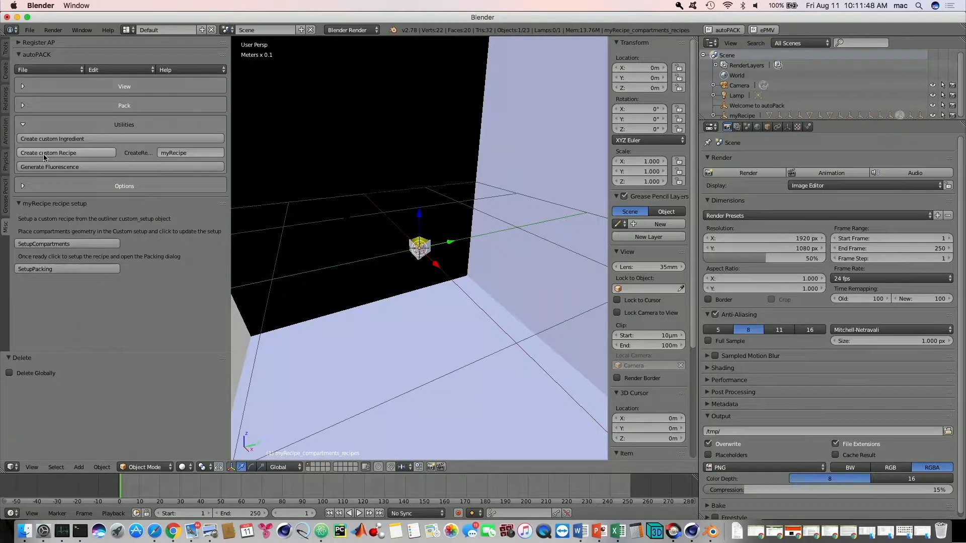
scroll(313, 191, "up", 4)
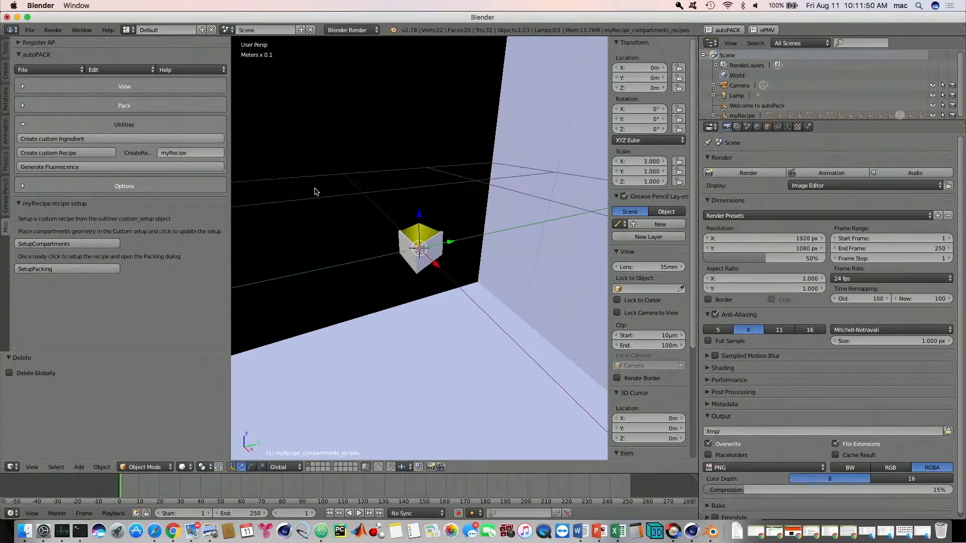
scroll(316, 191, "down", 10)
Enlarge the Outliner, expand myRecipe and its myRecipe_Setup branch, and select myRecipe_Setup.
left_click_drag(766, 122, 765, 300)
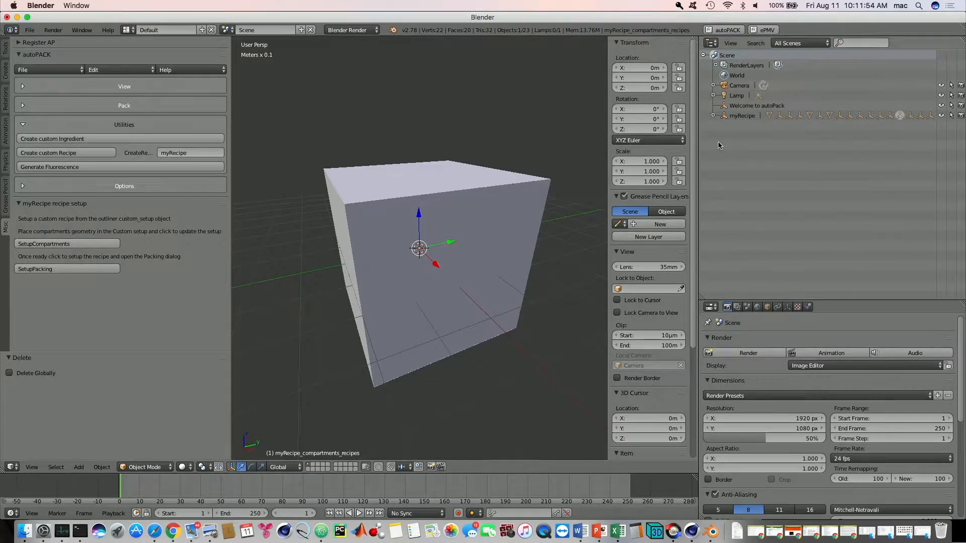
left_click(712, 115)
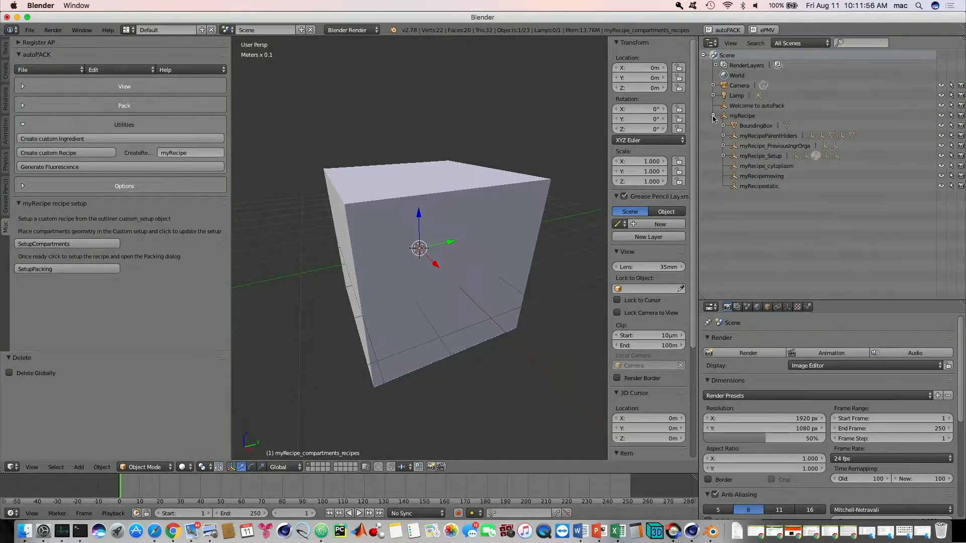
left_click(739, 117)
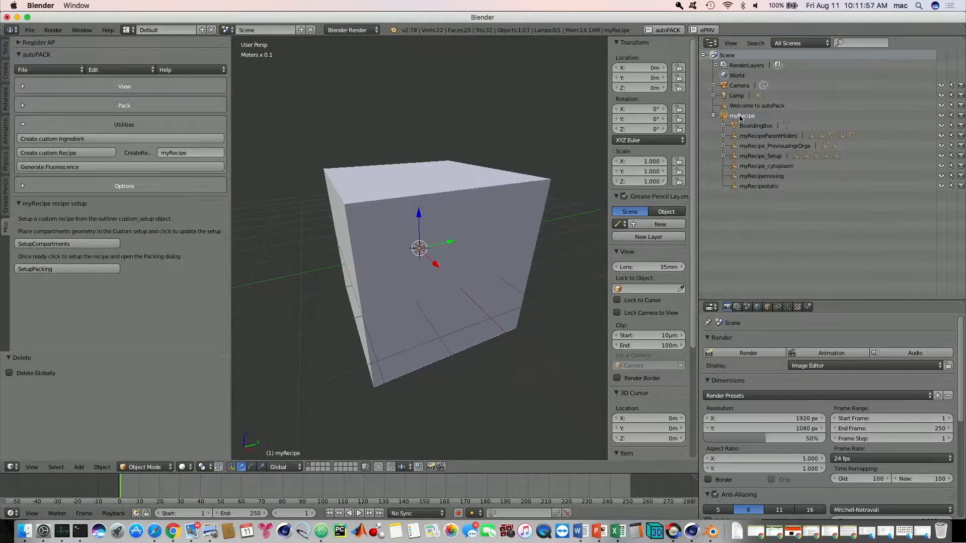
left_click(723, 156)
left_click(750, 157)
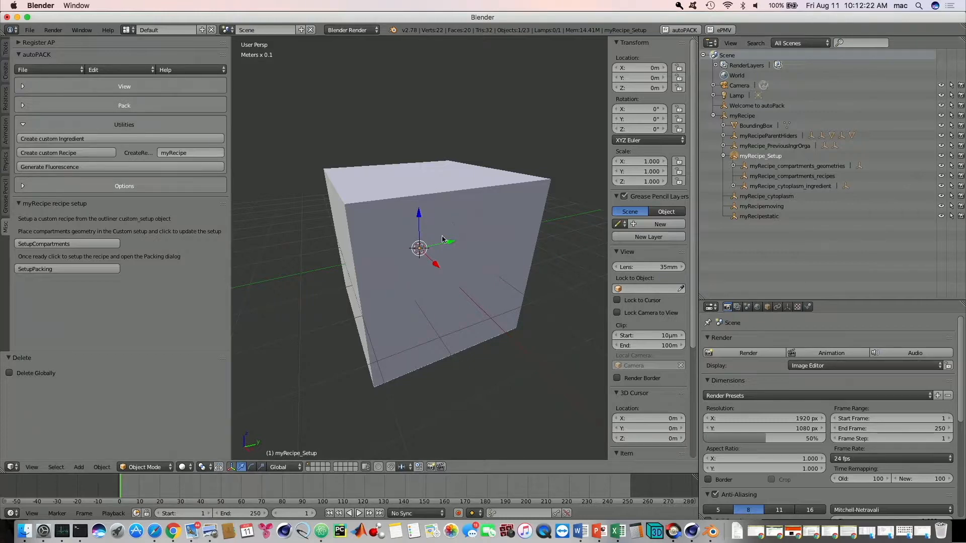
Read the tutorial's Step 2 on the bounding box in Chrome, and select the BoundingBox object in Blender.
left_click(173, 531)
scroll(309, 346, "down", 5)
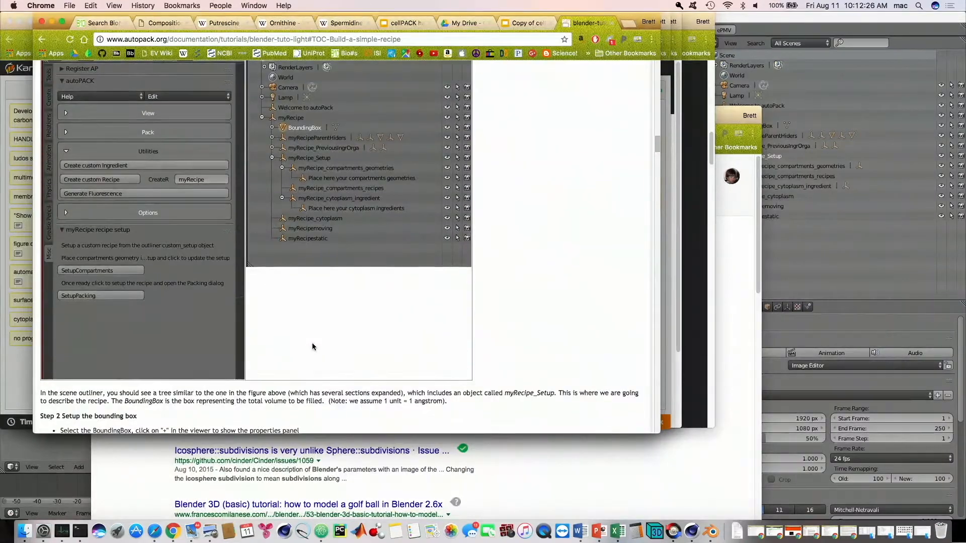
scroll(287, 226, "down", 5)
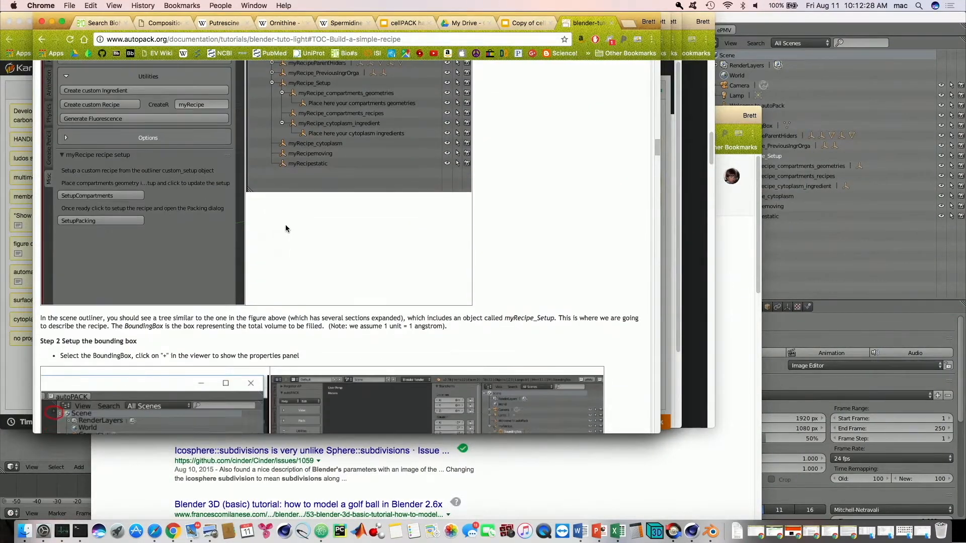
scroll(286, 228, "down", 1)
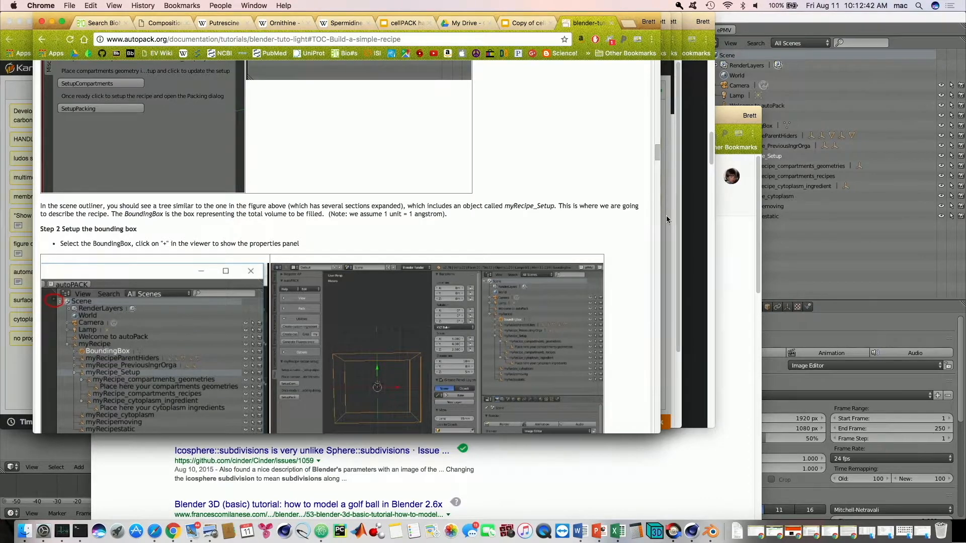
left_click(745, 202)
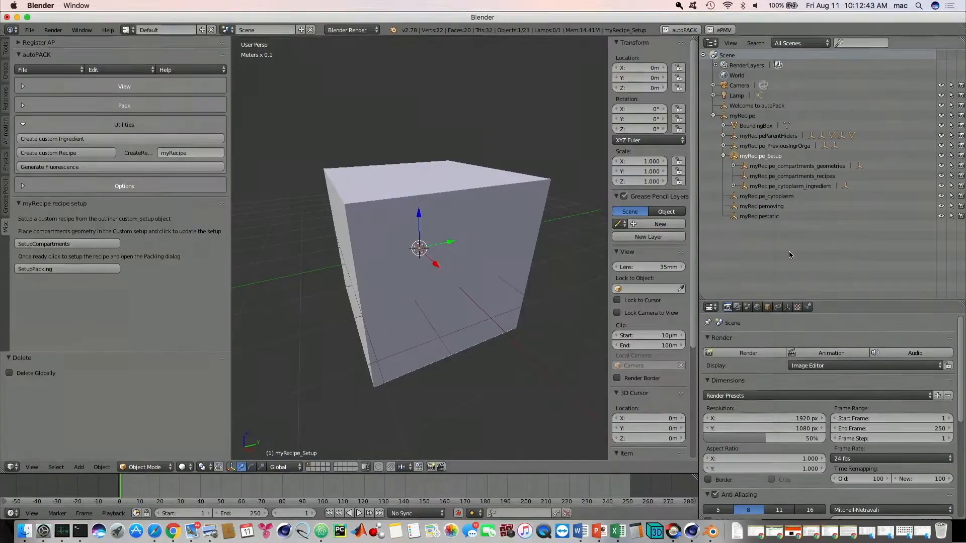
left_click(758, 127)
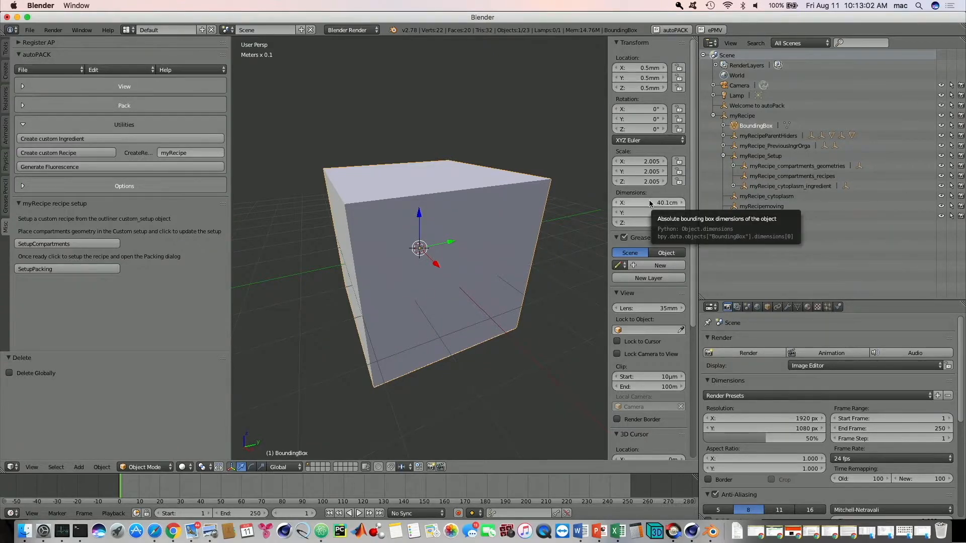
Switch to the tutorial in Chrome and highlight the Transform instructions for the bounding box's Location and Dimensions.
key("super+Tab")
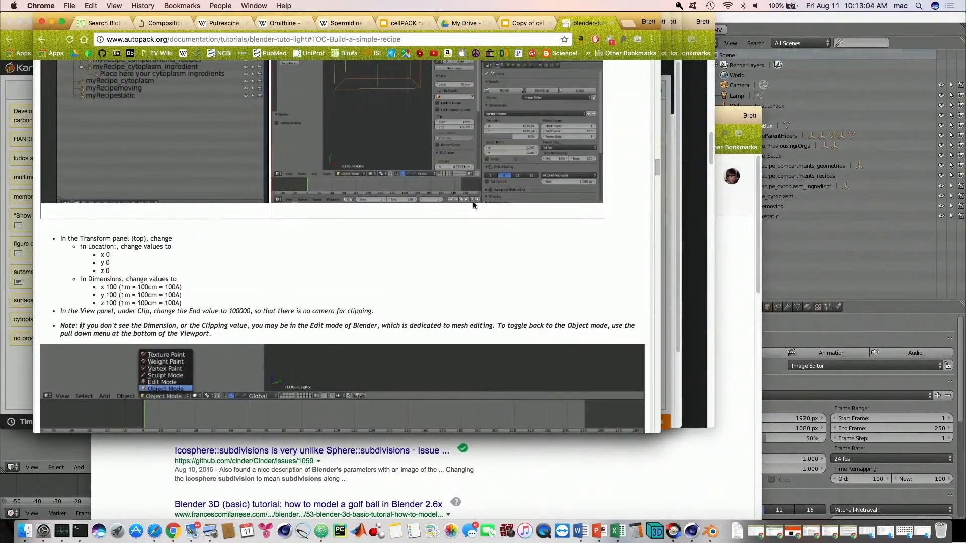
left_click_drag(62, 239, 192, 303)
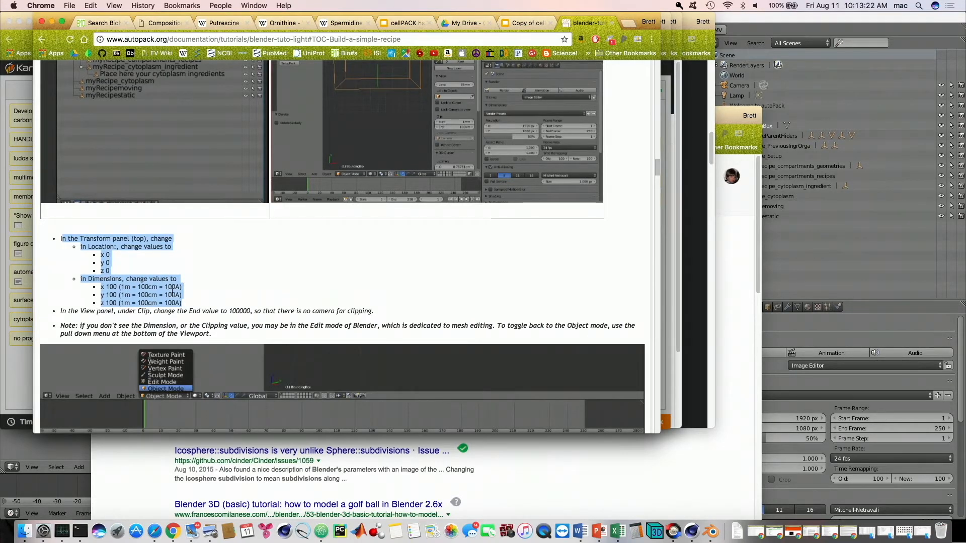
Switch to Blender and set the BoundingBox dimensions to 1 m in X, Y and Z.
key("super+Tab")
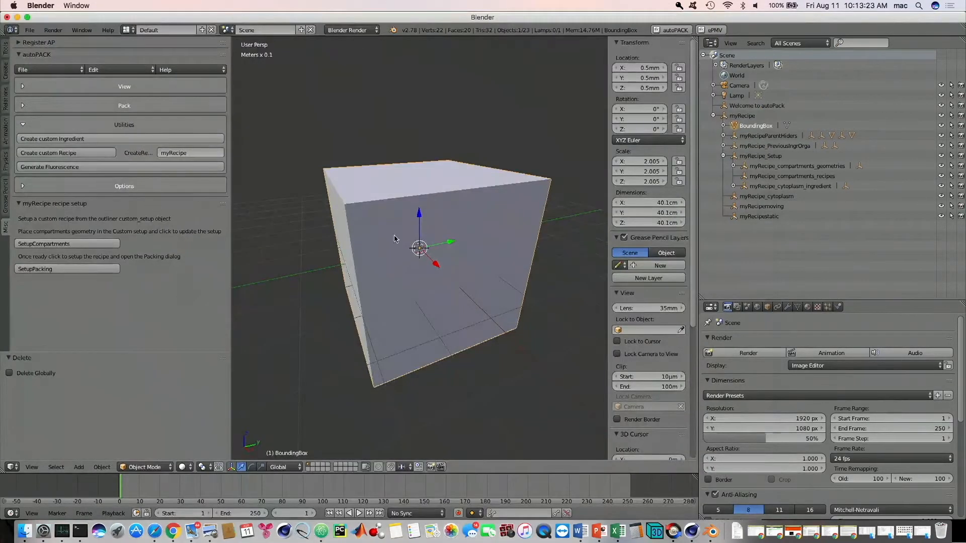
left_click(664, 204)
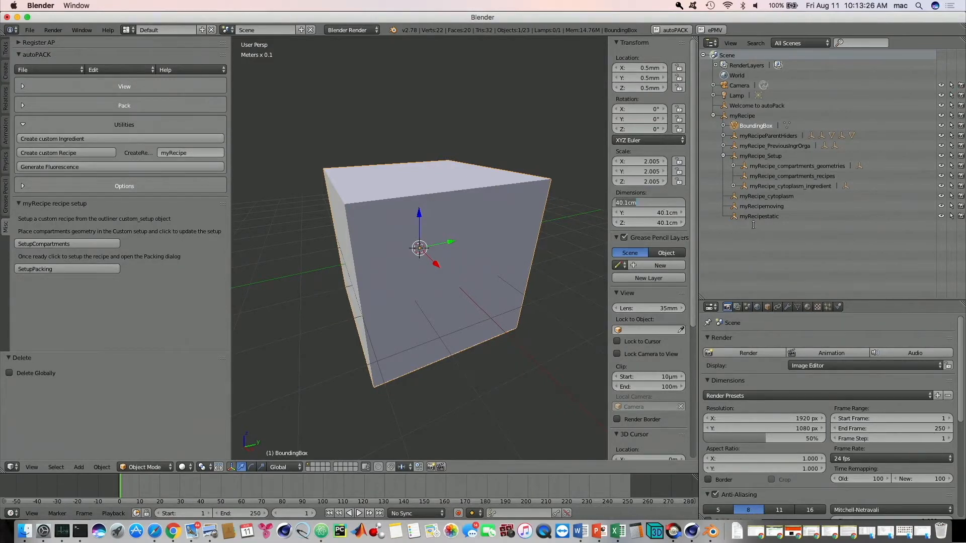
type("1m")
key("Tab")
type("1m")
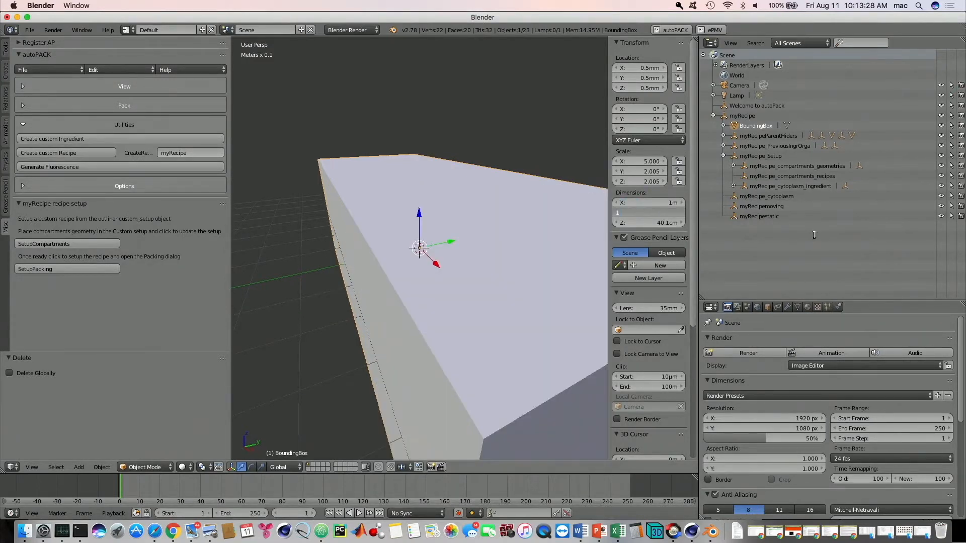
key("Tab")
type("1m")
key("Tab")
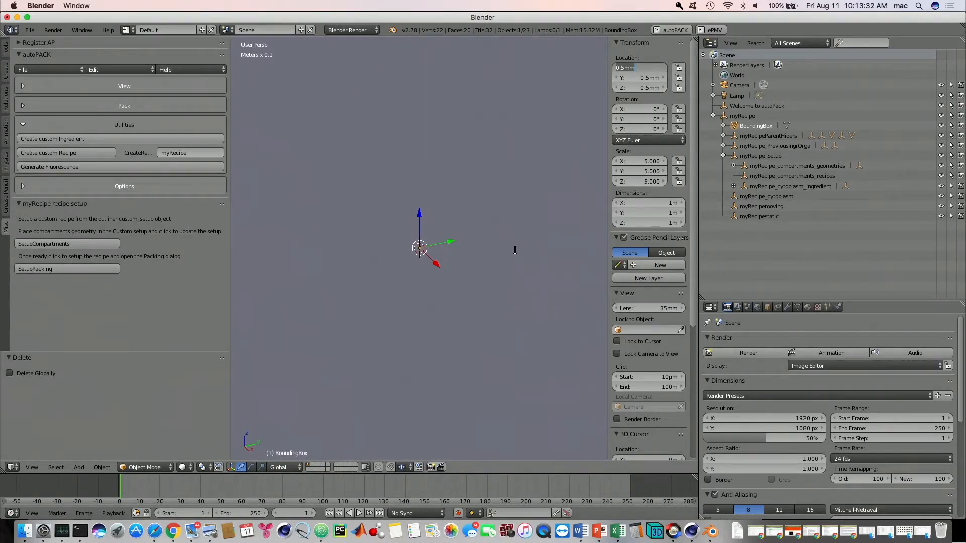
key("Return")
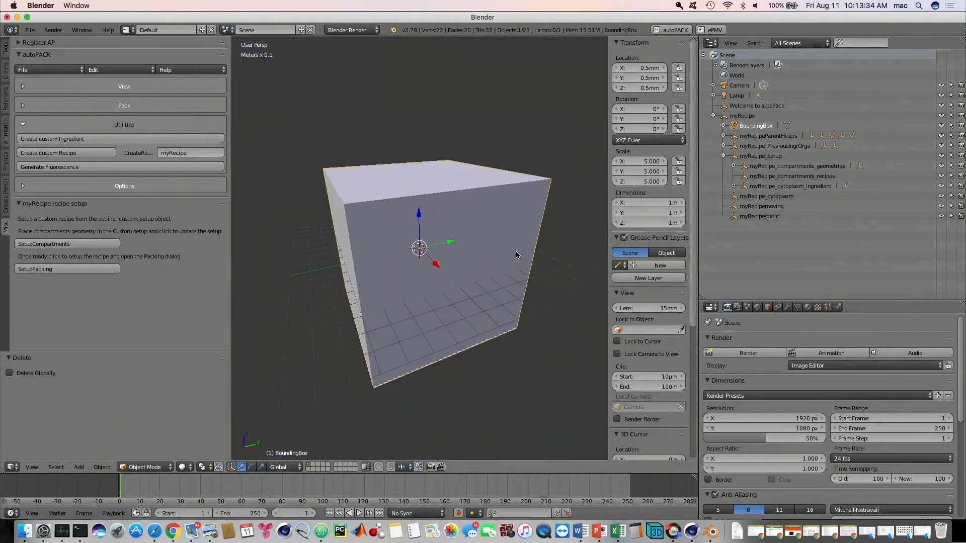
scroll(517, 255, "down", 2)
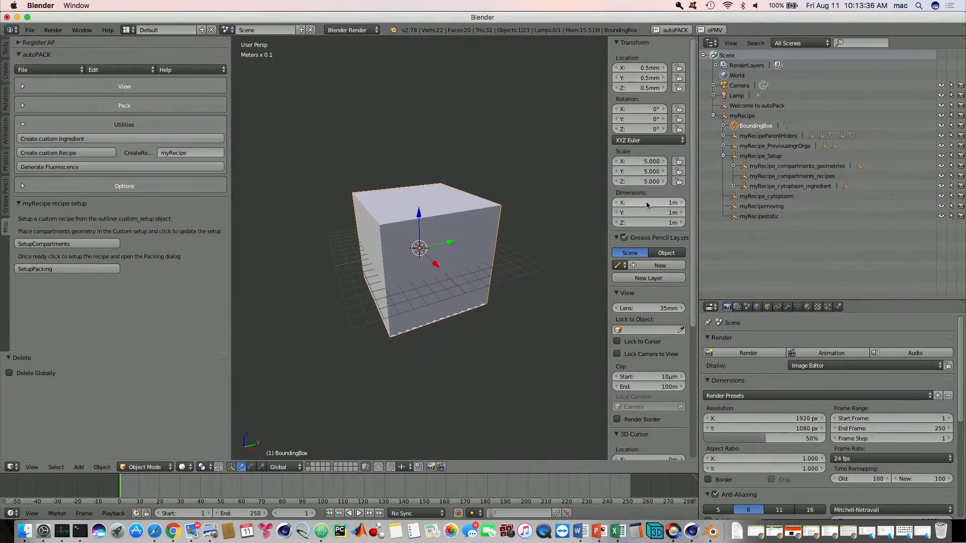